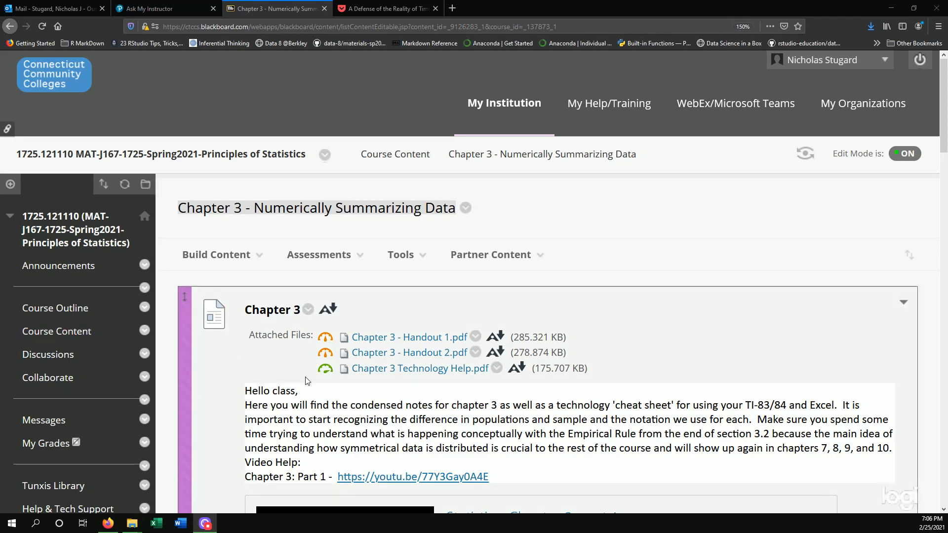
Step: Open Question 1 of the 3.3 MyLab Stat homework from the Chapter 3 course page
{"action": "scroll", "coordinate": [332, 385], "scroll_direction": "down", "scroll_amount": 3}
{"action": "scroll", "coordinate": [333, 385], "scroll_direction": "down", "scroll_amount": 3}
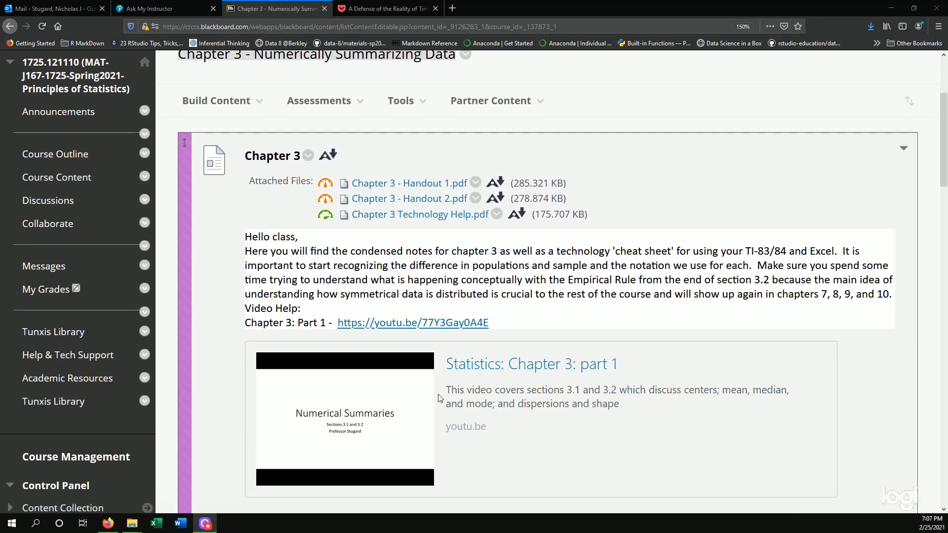
{"action": "scroll", "coordinate": [437, 385], "scroll_direction": "down", "scroll_amount": 20}
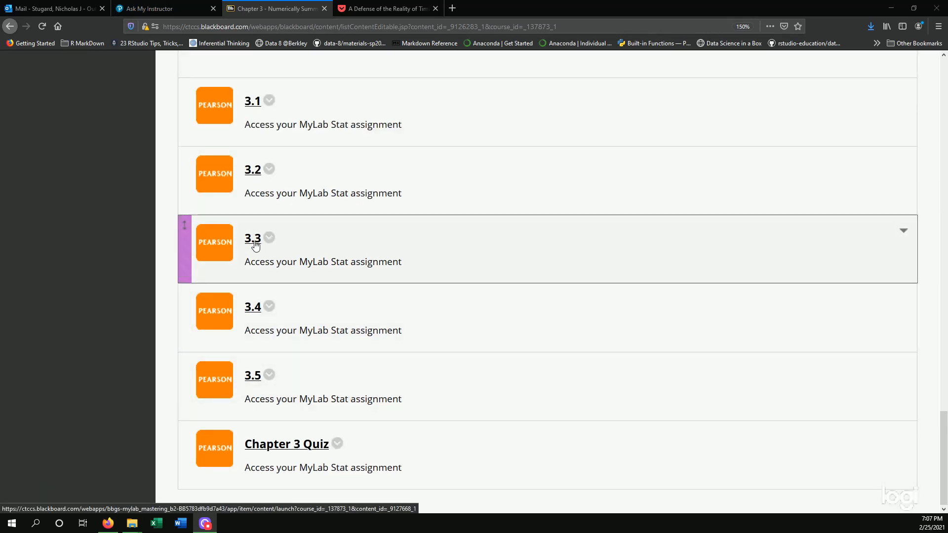
{"action": "left_click", "coordinate": [253, 239]}
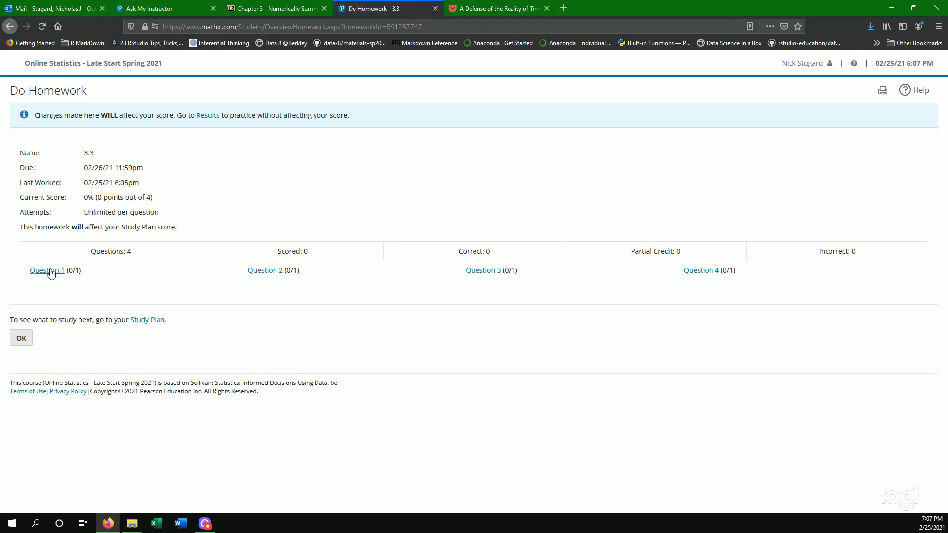
{"action": "left_click", "coordinate": [50, 273]}
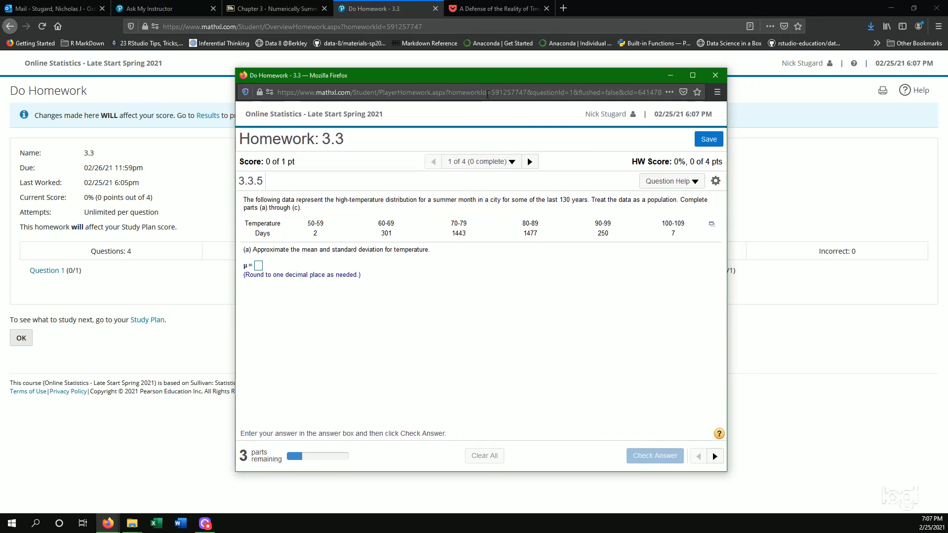
Step: Maximize the homework question window and open its temperature data table in Excel
{"action": "key", "text": "ctrl+plus"}
{"action": "key", "text": "ctrl+plus"}
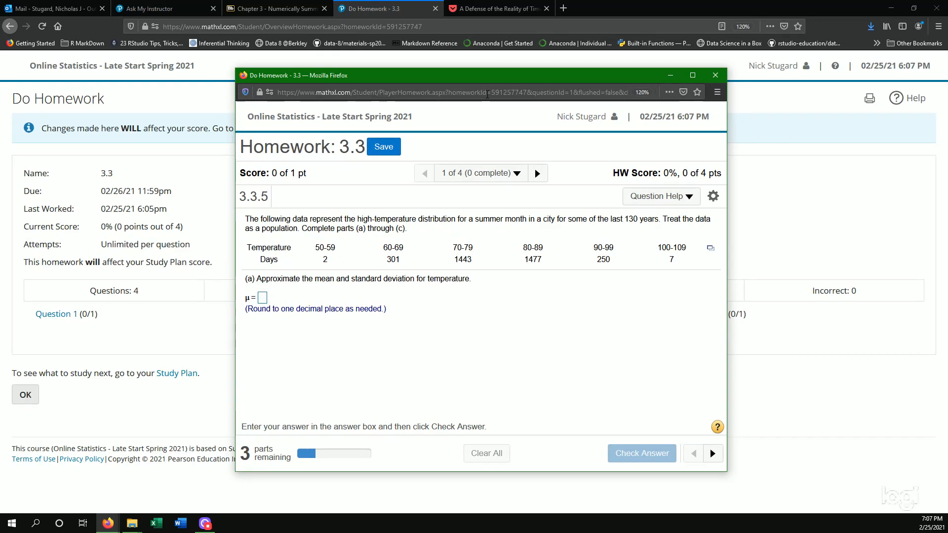
{"action": "left_click", "coordinate": [693, 75]}
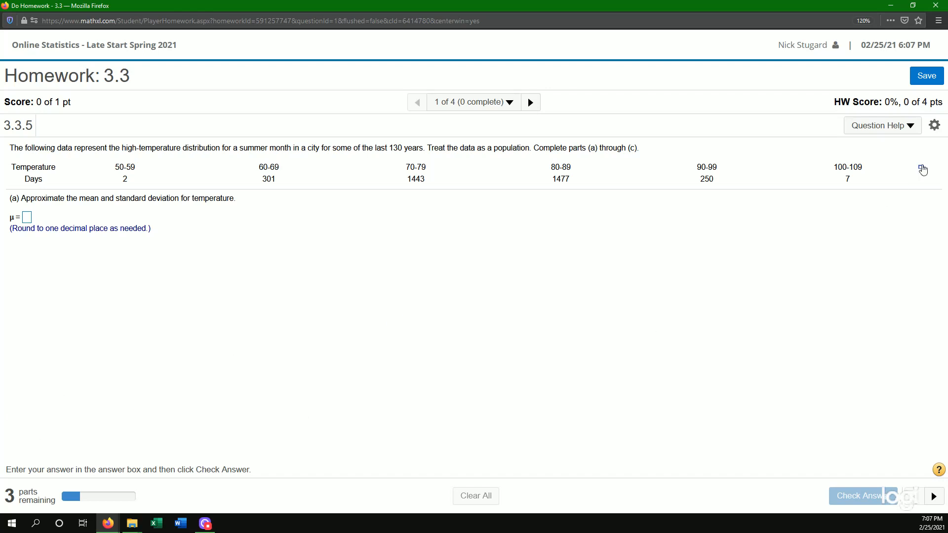
{"action": "left_click", "coordinate": [923, 169]}
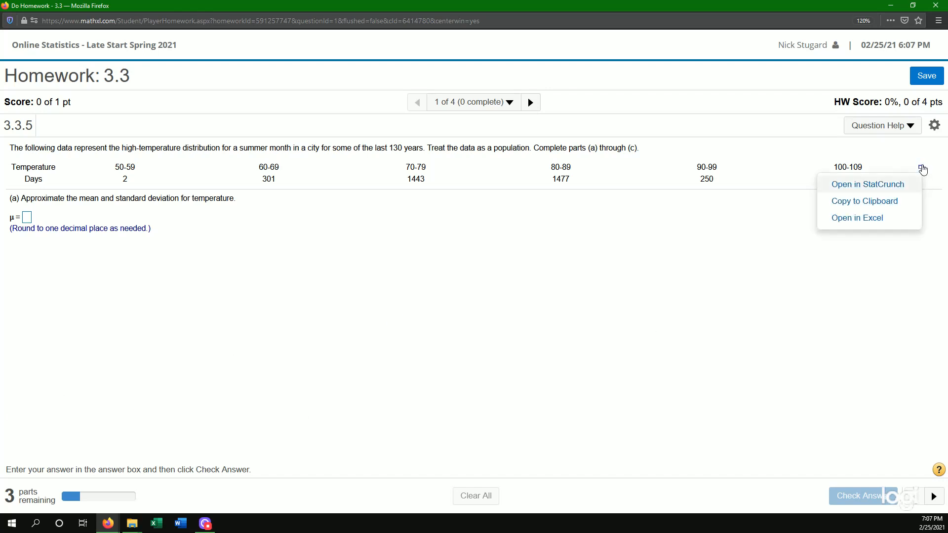
{"action": "left_click", "coordinate": [865, 217]}
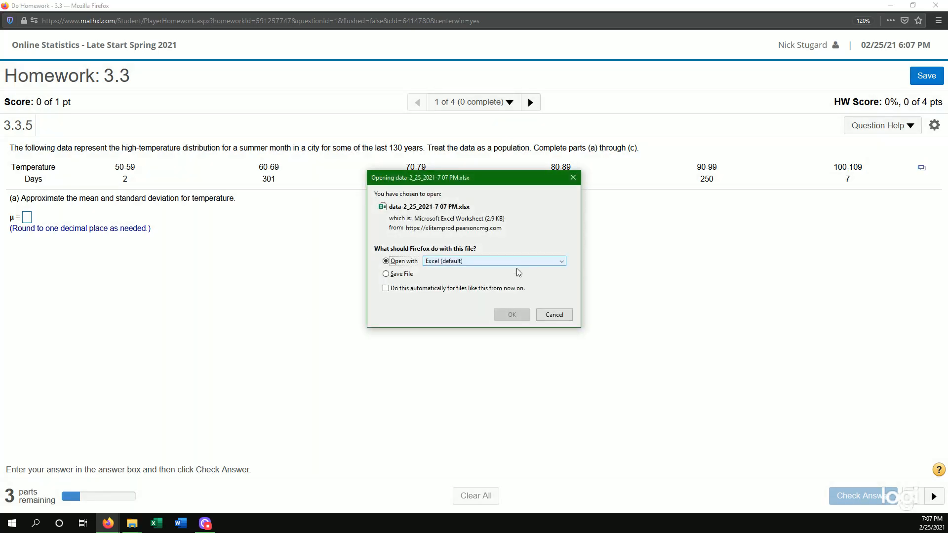
{"action": "left_click", "coordinate": [512, 313]}
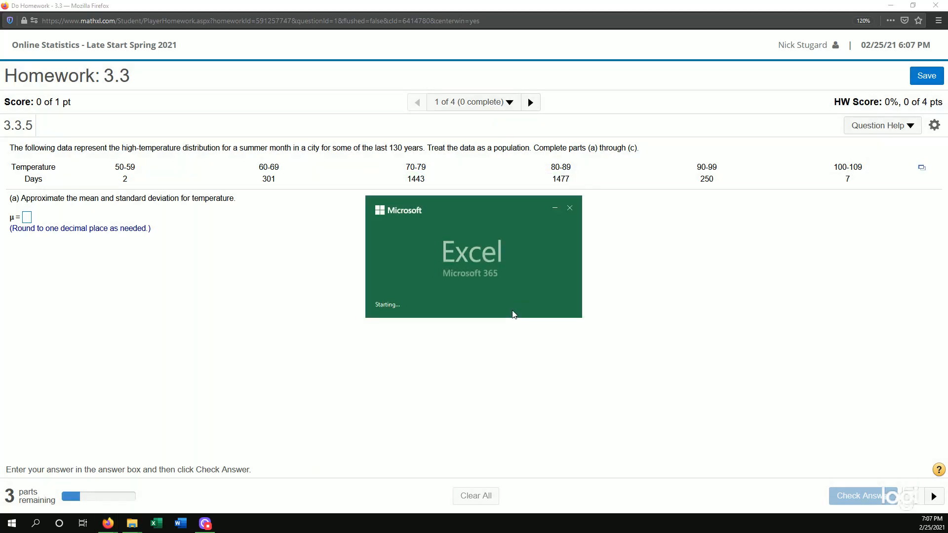
{"action": "left_click", "coordinate": [615, 102]}
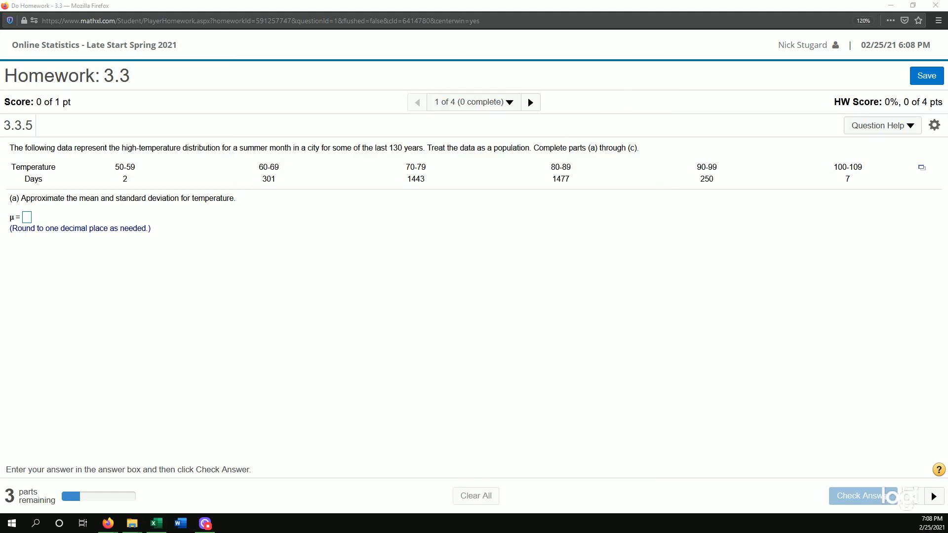
{"action": "left_click", "coordinate": [530, 43]}
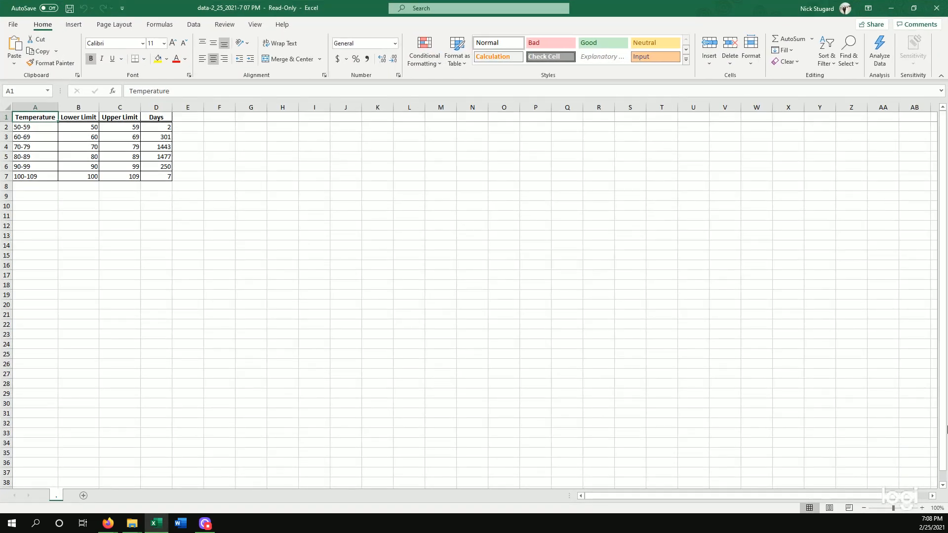
Step: Total the Days column in cell D8 with a SUM of D2:D7
{"action": "left_click", "coordinate": [922, 509]}
{"action": "left_click", "coordinate": [922, 509]}
{"action": "left_click", "coordinate": [922, 508]}
{"action": "left_click", "coordinate": [922, 508]}
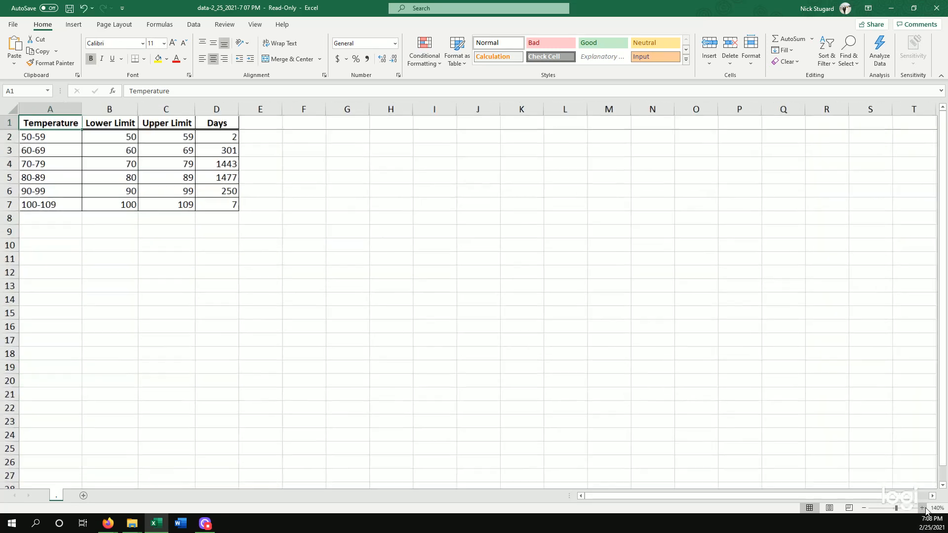
{"action": "left_click", "coordinate": [922, 508]}
{"action": "left_click", "coordinate": [923, 509]}
{"action": "left_click", "coordinate": [309, 141]}
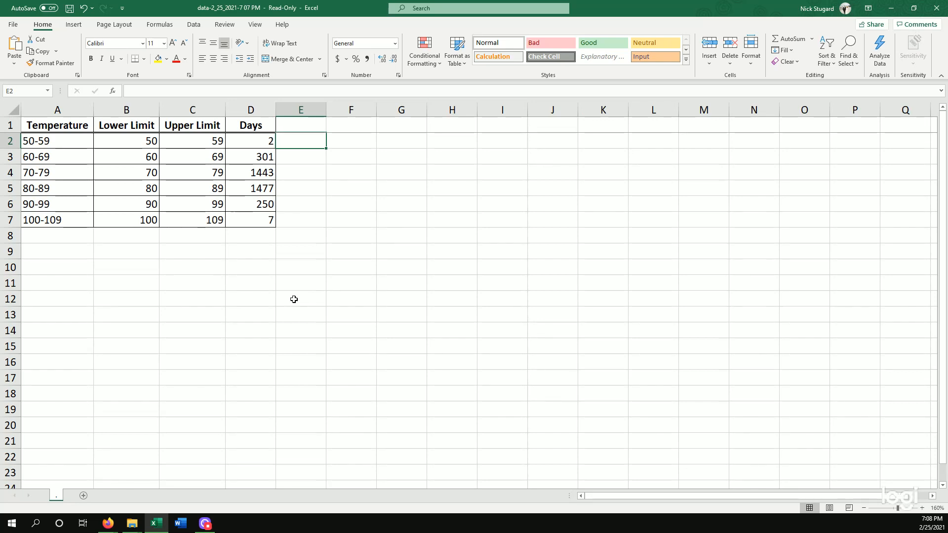
{"action": "left_click", "coordinate": [266, 240]}
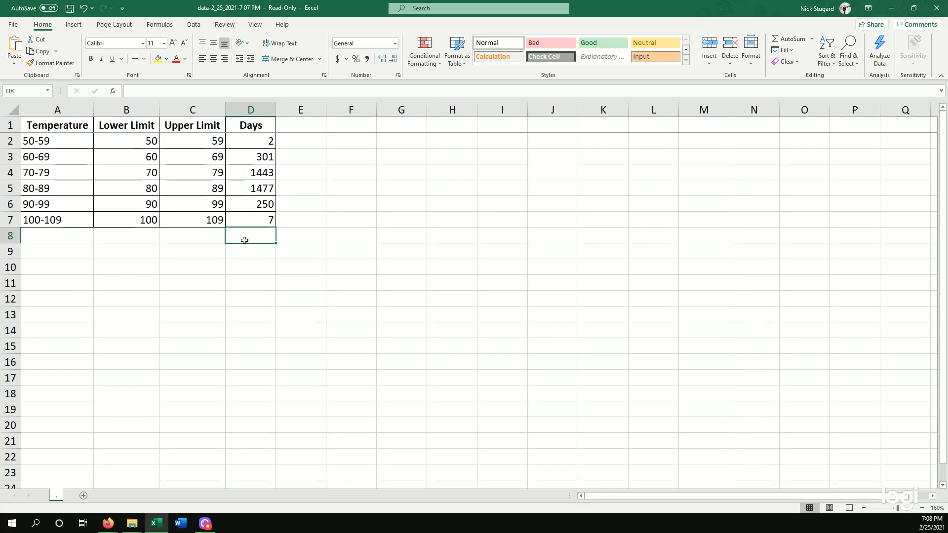
{"action": "type", "text": "="}
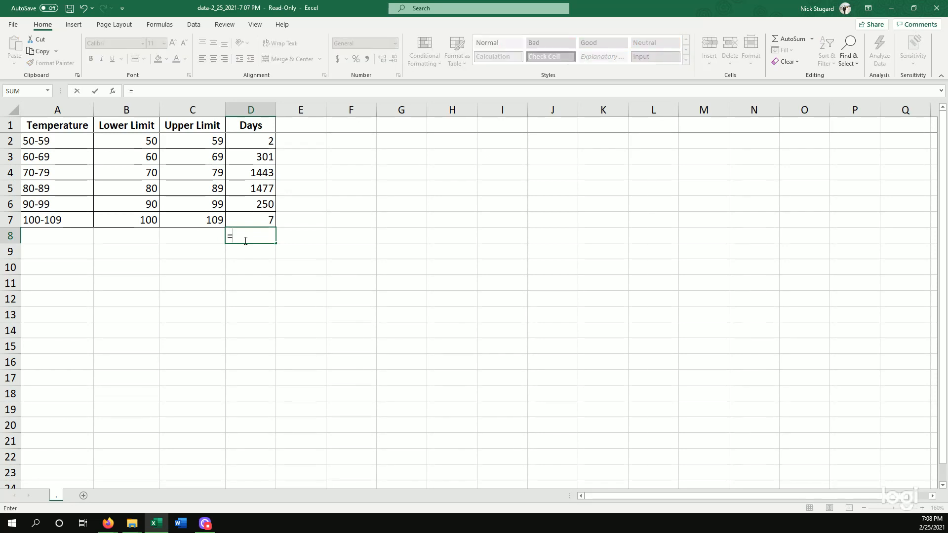
{"action": "type", "text": "SUM"}
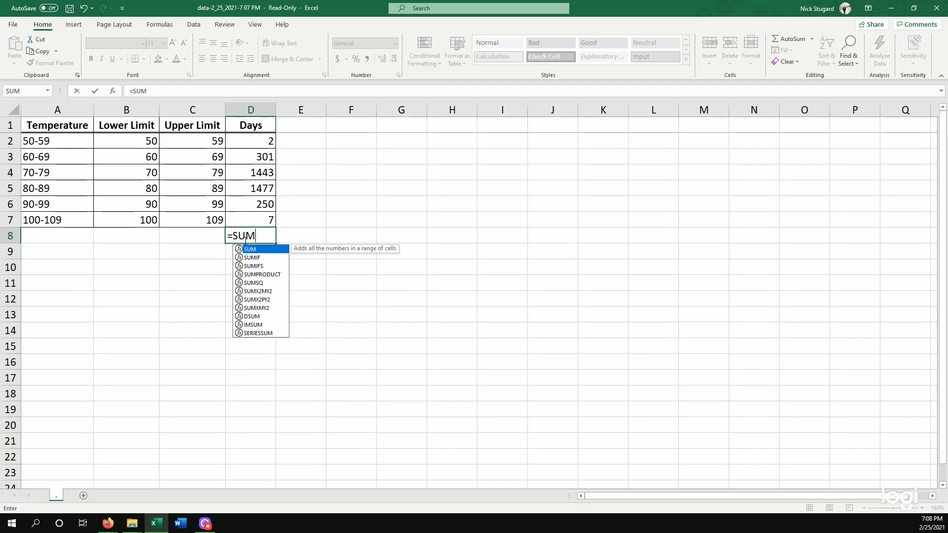
{"action": "type", "text": "("}
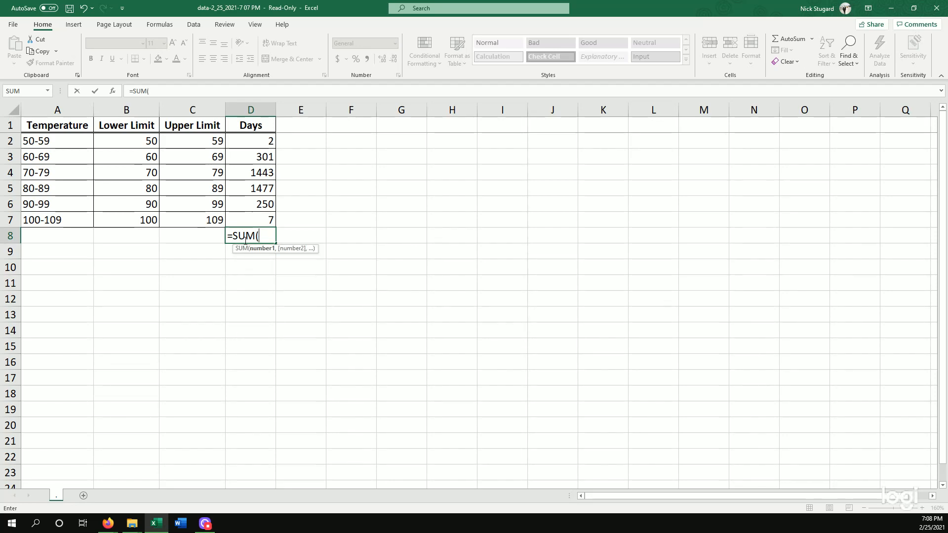
{"action": "left_click_drag", "start_coordinate": [256, 138], "coordinate": [263, 223]}
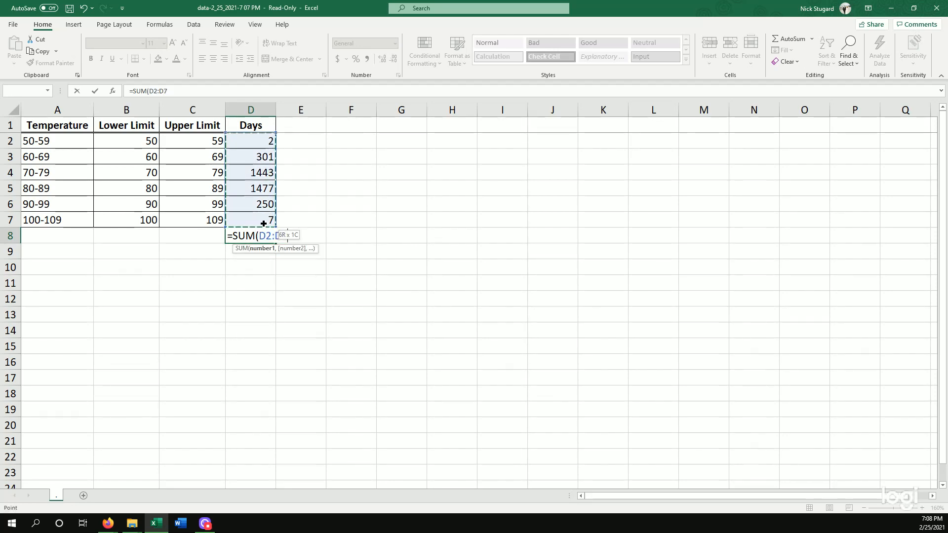
{"action": "key", "text": "Return"}
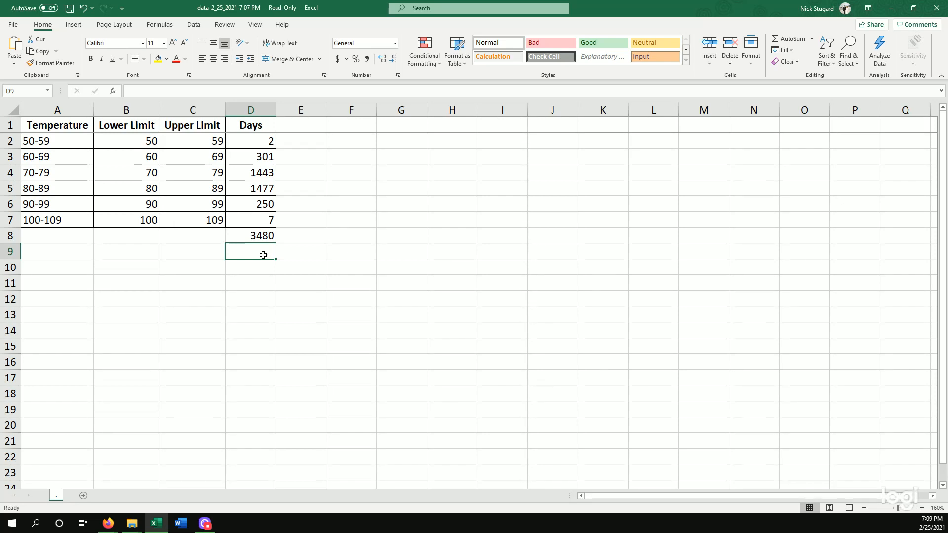
{"action": "left_click", "coordinate": [67, 144]}
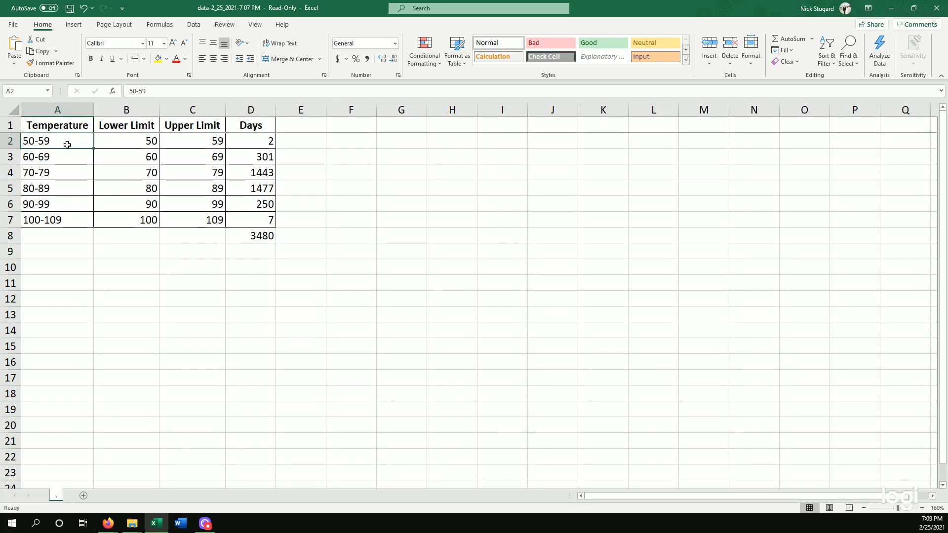
{"action": "key", "text": "Down"}
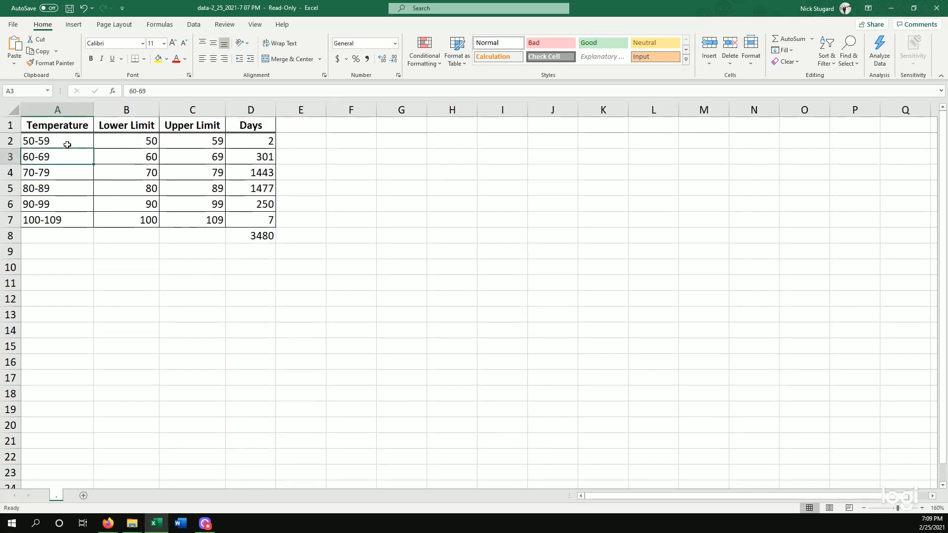
{"action": "key", "text": "Down"}
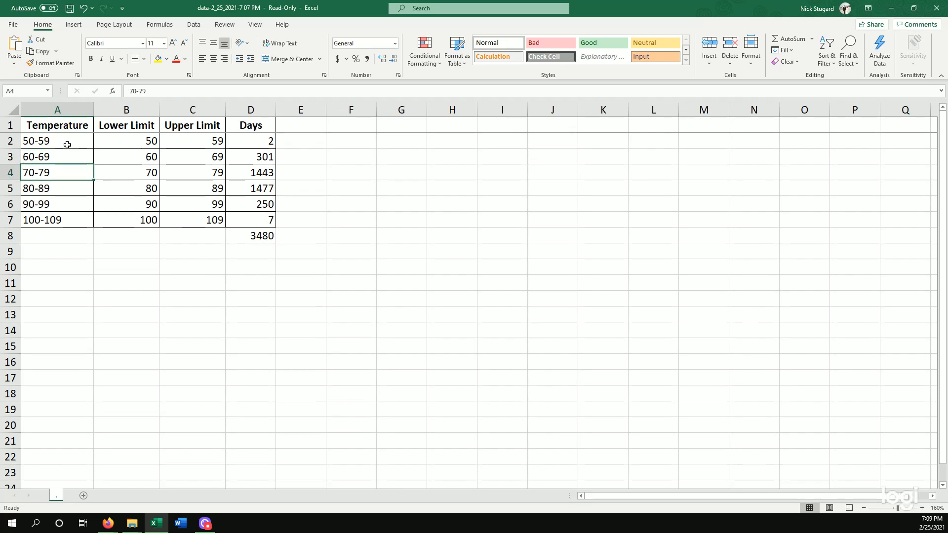
{"action": "key", "text": "Down"}
{"action": "key", "text": "Down"}
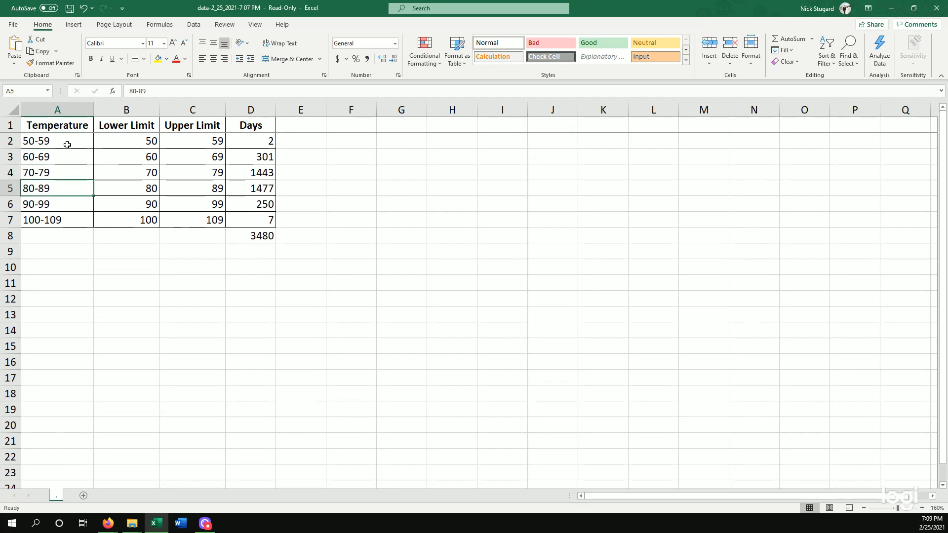
{"action": "key", "text": "Down"}
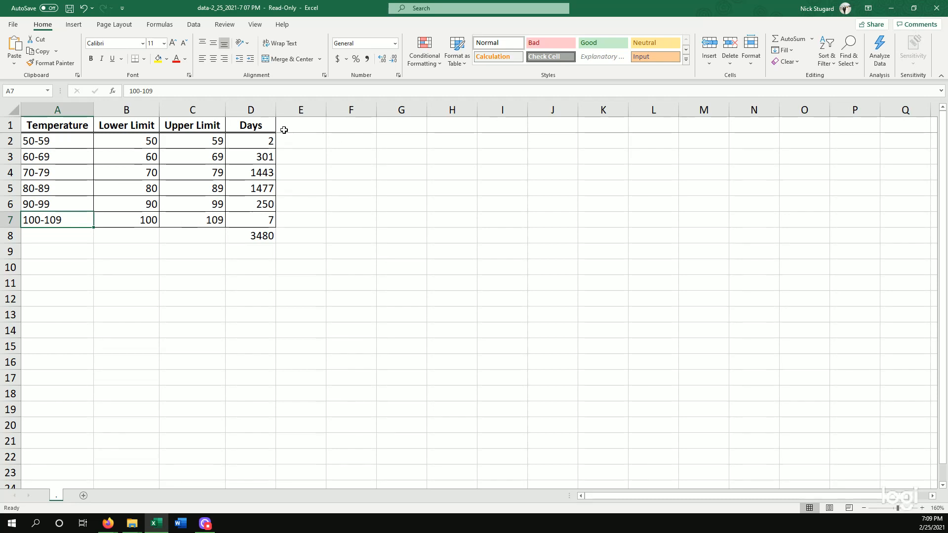
Step: Add the bold header "Class MidPoint" in E1 and widen column E to fit it
{"action": "left_click", "coordinate": [314, 123]}
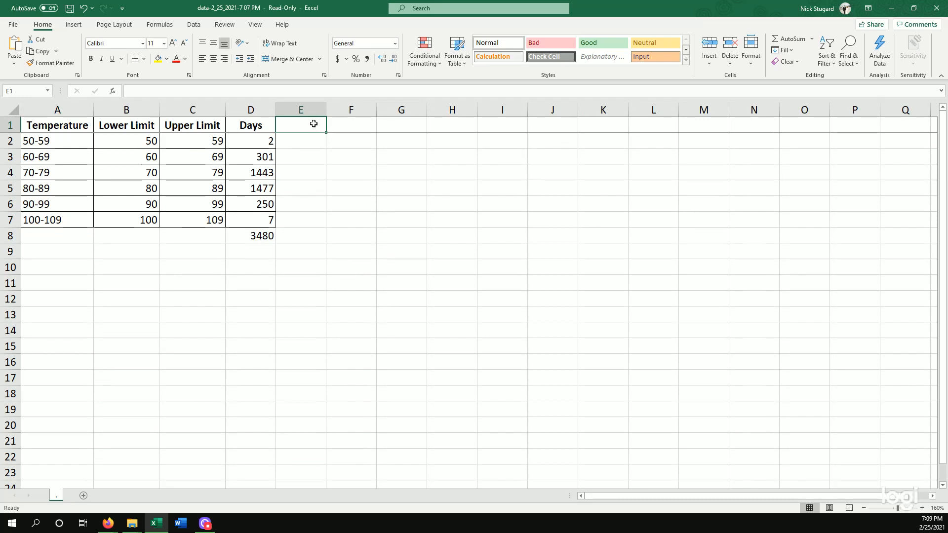
{"action": "key", "text": "ctrl+b"}
{"action": "double_click", "coordinate": [315, 124]}
{"action": "type", "text": "Class Mi"}
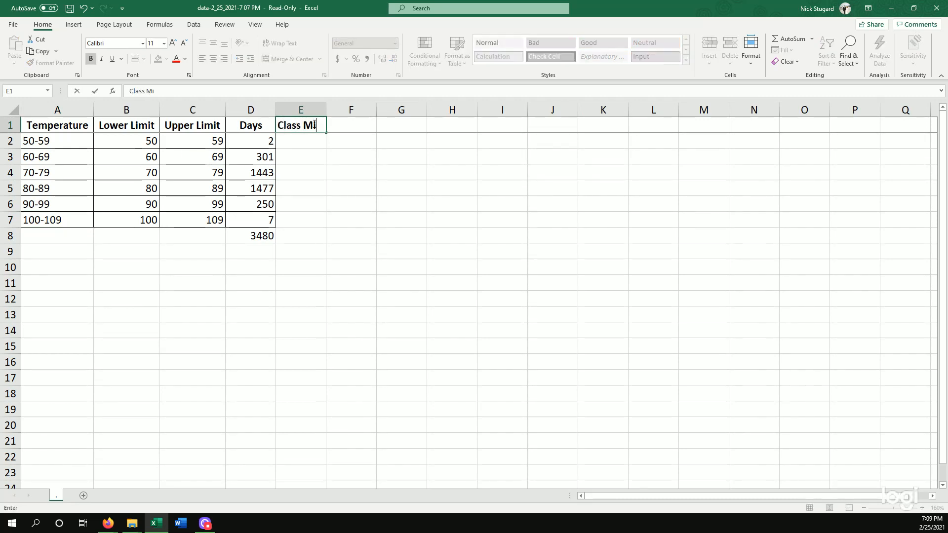
{"action": "type", "text": "dPoint"}
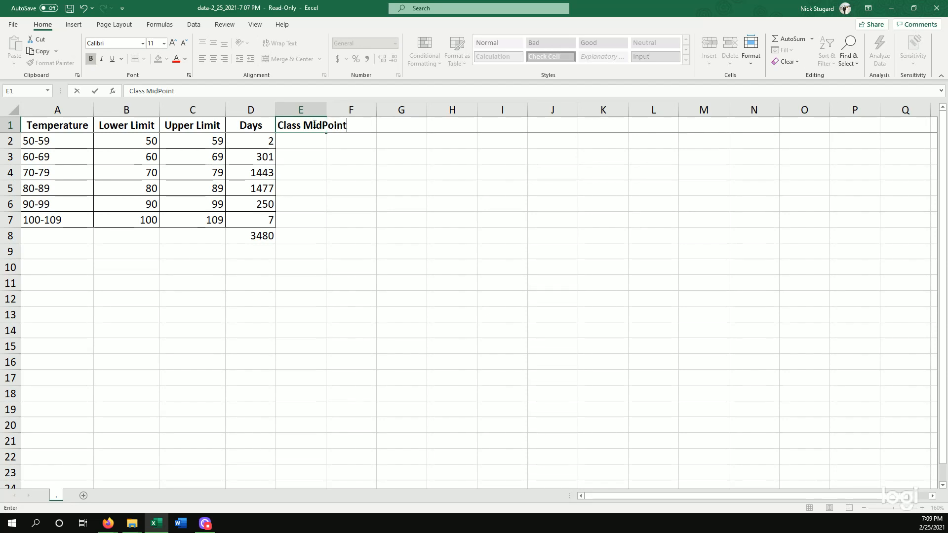
{"action": "key", "text": "Return"}
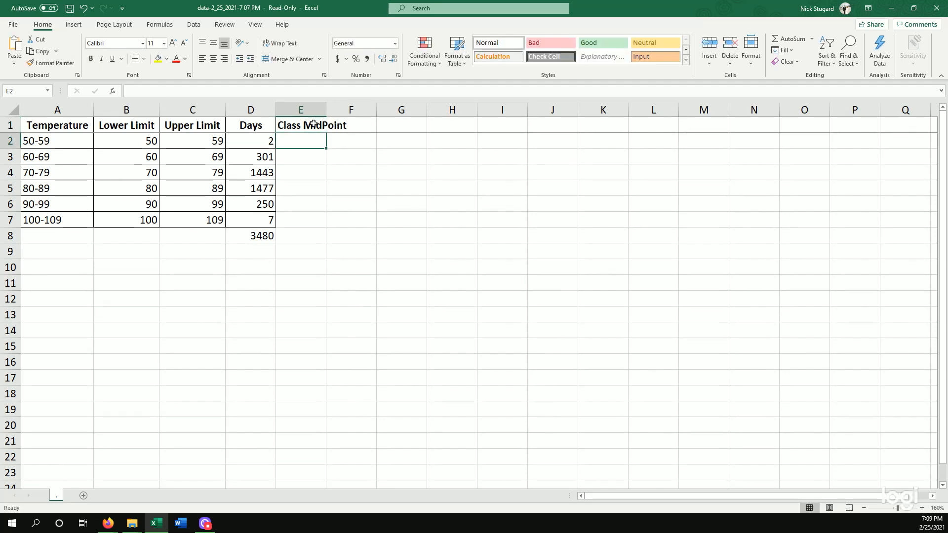
{"action": "left_click_drag", "start_coordinate": [327, 110], "coordinate": [354, 110]}
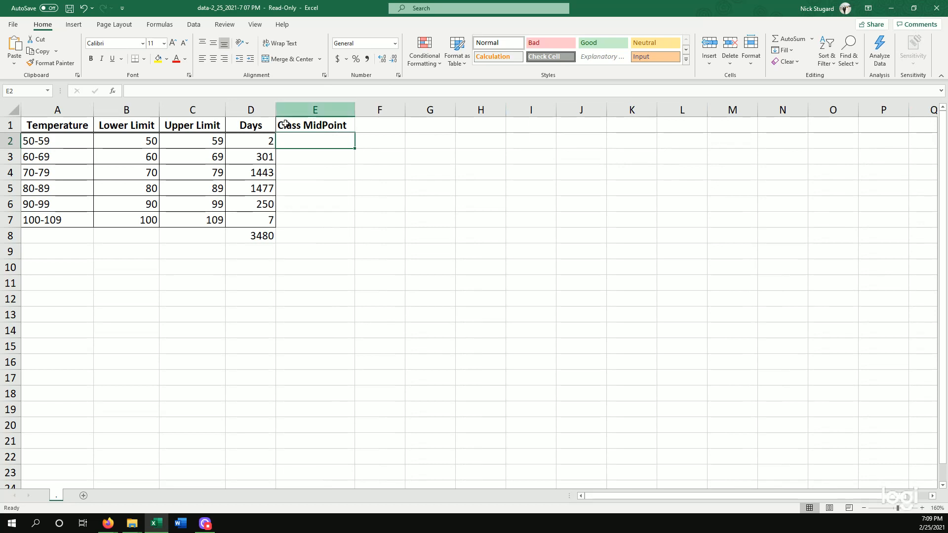
{"action": "left_click", "coordinate": [72, 140]}
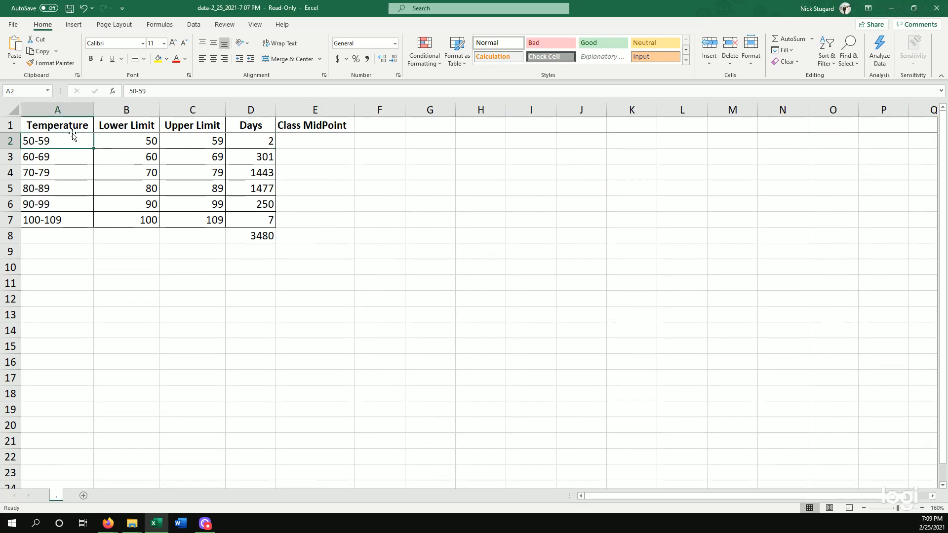
{"action": "key", "text": "Down"}
{"action": "key", "text": "Up"}
{"action": "key", "text": "Down"}
{"action": "key", "text": "Up"}
{"action": "key", "text": "Down"}
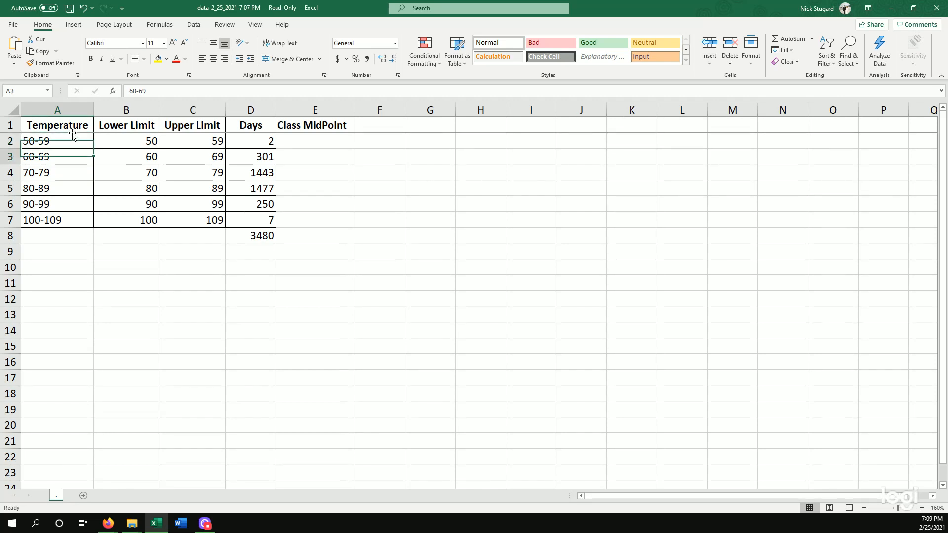
{"action": "key", "text": "Up"}
{"action": "key", "text": "Down"}
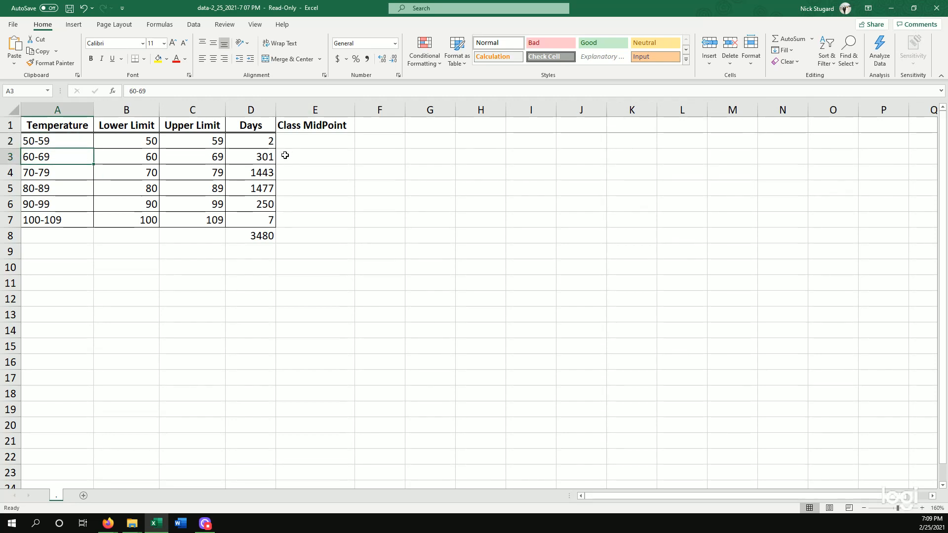
Step: Enter the class midpoints 55, 65, 75, 85, 95 and 105 in cells E2 to E7
{"action": "left_click", "coordinate": [311, 142]}
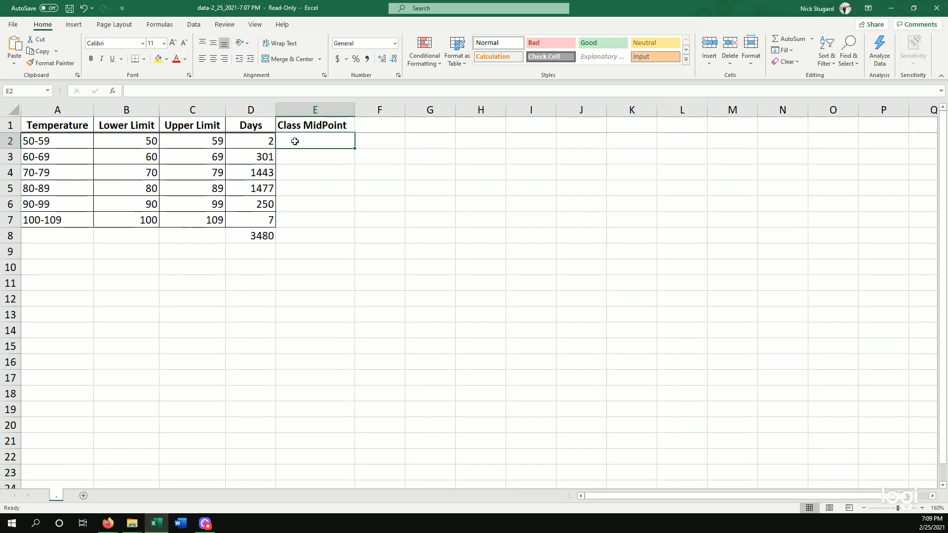
{"action": "type", "text": "55"}
{"action": "key", "text": "Return"}
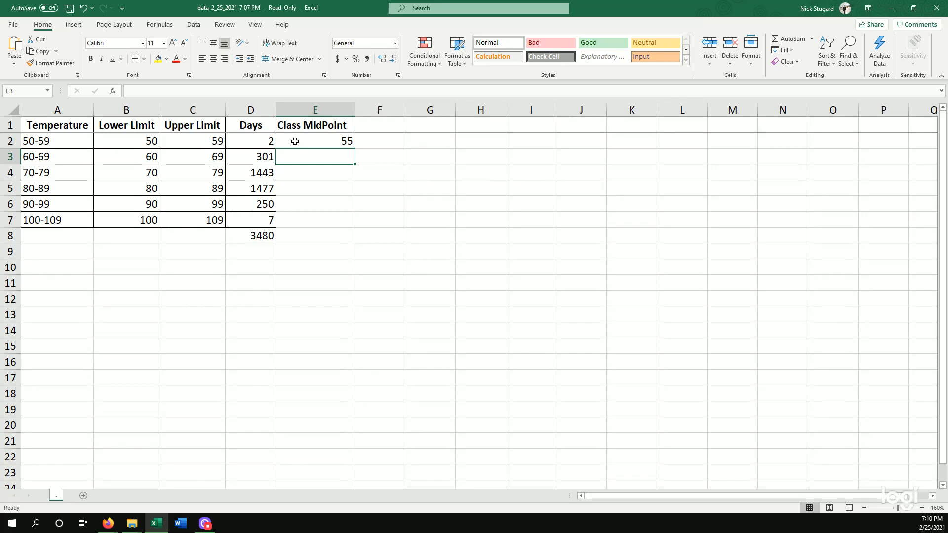
{"action": "type", "text": "65"}
{"action": "key", "text": "Return"}
{"action": "type", "text": "75"}
{"action": "key", "text": "Return"}
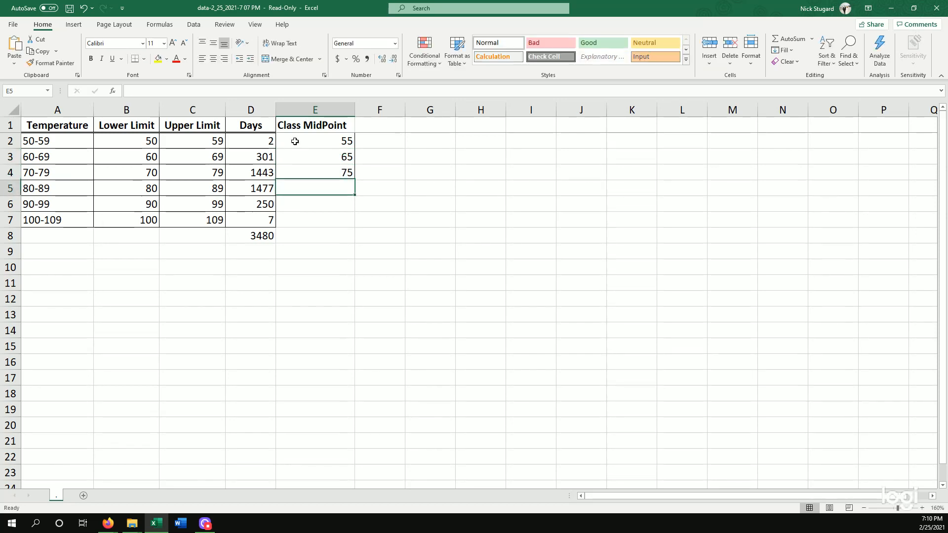
{"action": "type", "text": "8"}
{"action": "key", "text": "Return"}
{"action": "key", "text": "Up"}
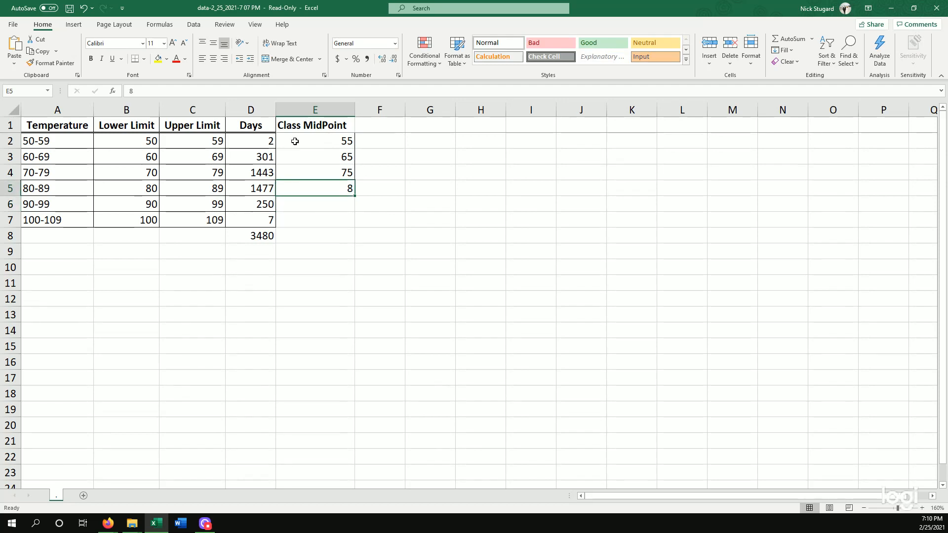
{"action": "type", "text": "85"}
{"action": "key", "text": "Return"}
{"action": "type", "text": "95"}
{"action": "key", "text": "Return"}
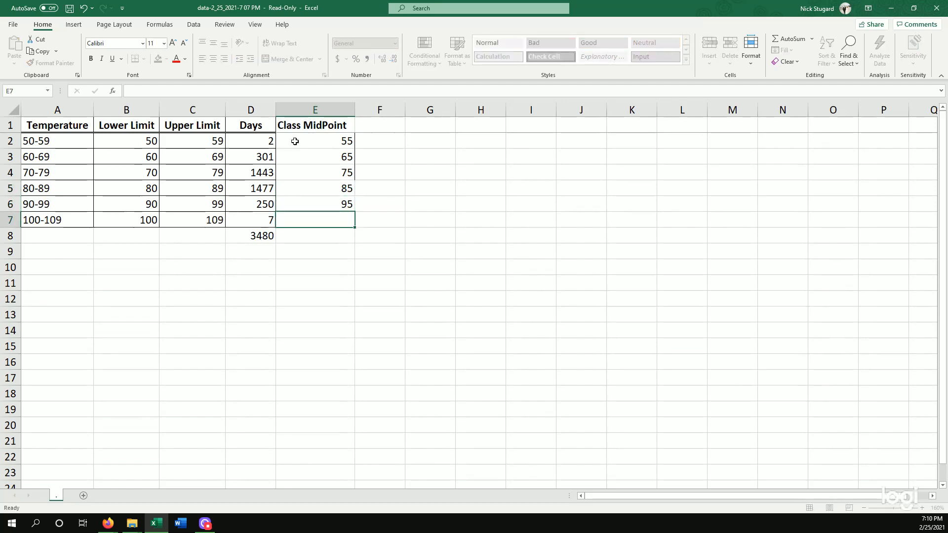
{"action": "type", "text": "102"}
{"action": "key", "text": "BackSpace"}
{"action": "type", "text": "5"}
{"action": "key", "text": "Return"}
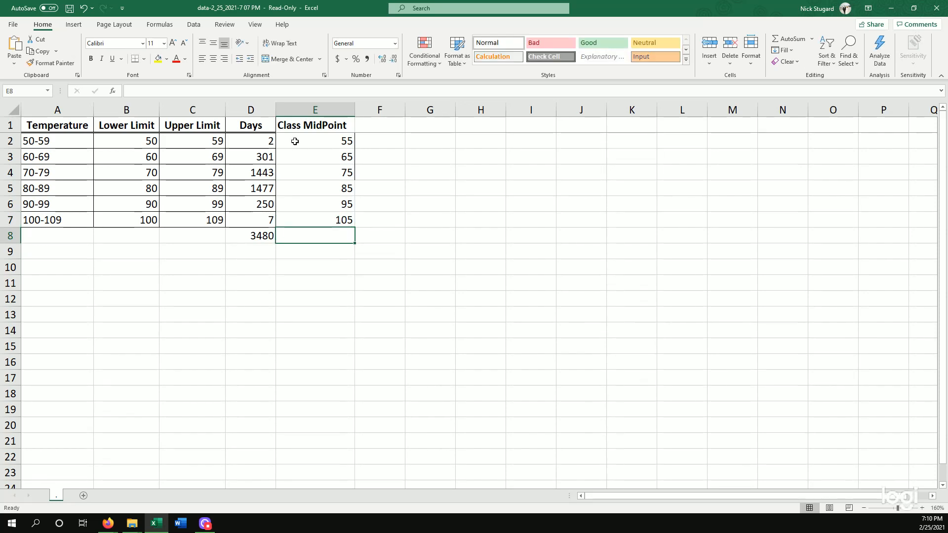
{"action": "left_click", "coordinate": [392, 144]}
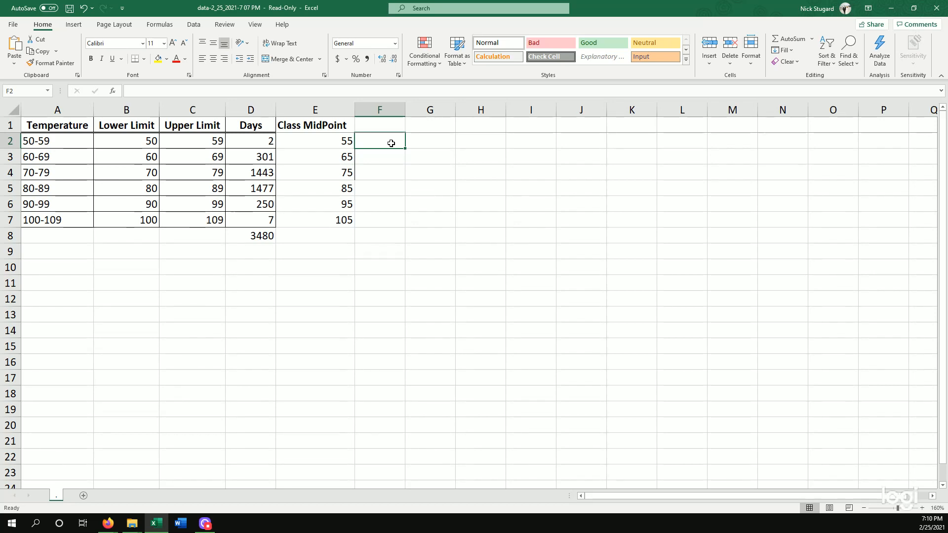
{"action": "left_click", "coordinate": [251, 142]}
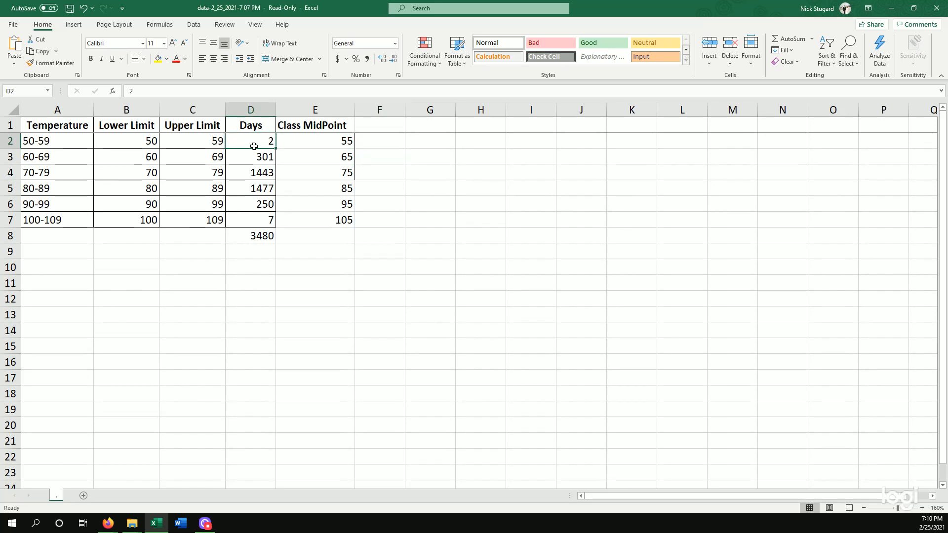
{"action": "left_click", "coordinate": [320, 143]}
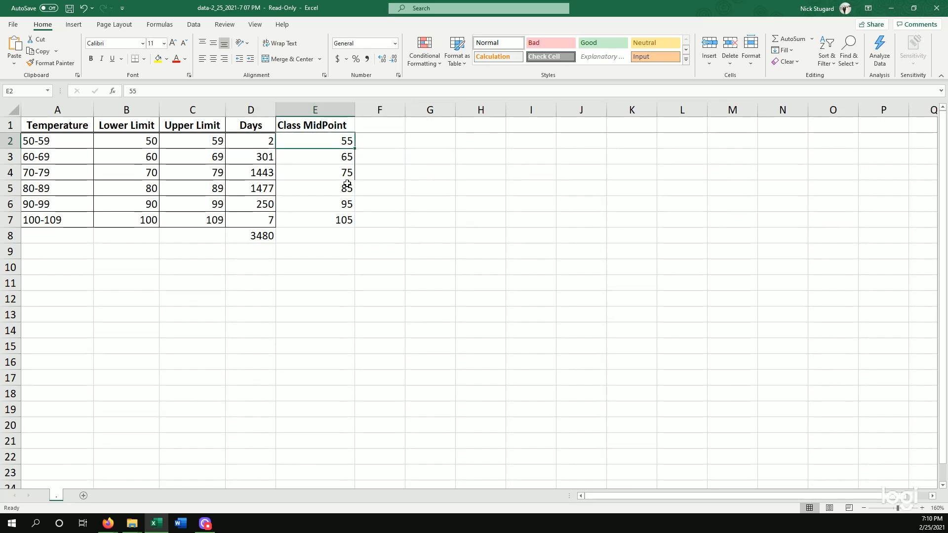
{"action": "left_click", "coordinate": [378, 140]}
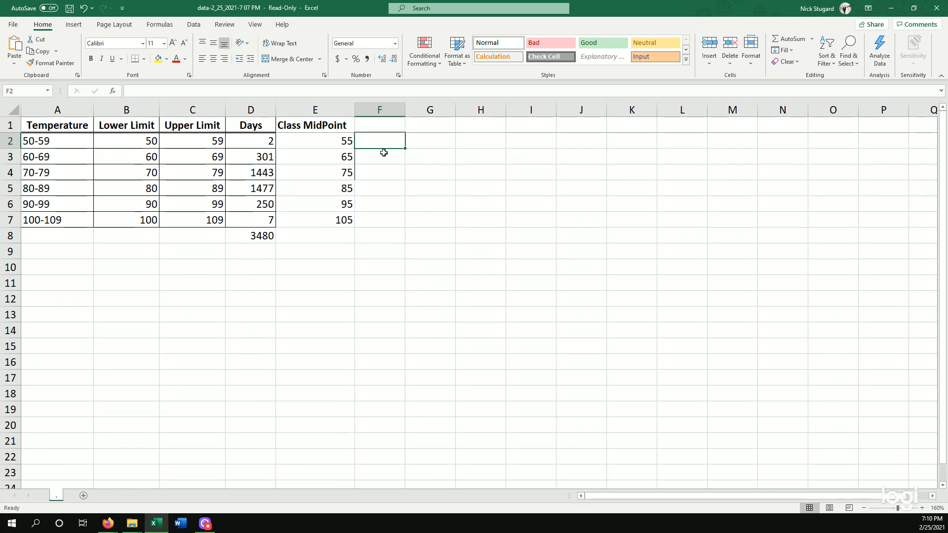
{"action": "key", "text": "Down"}
{"action": "key", "text": "Left"}
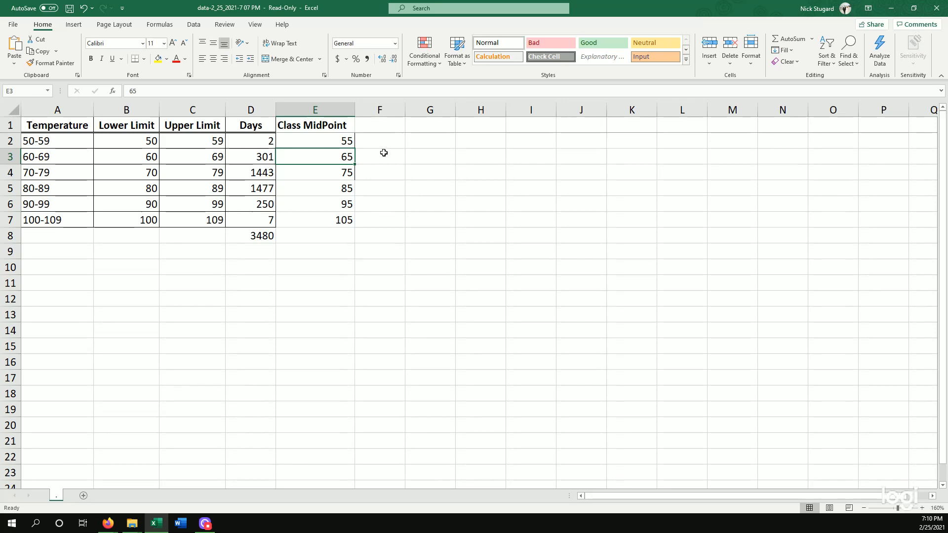
{"action": "key", "text": "Right"}
{"action": "key", "text": "Up"}
{"action": "key", "text": "Up"}
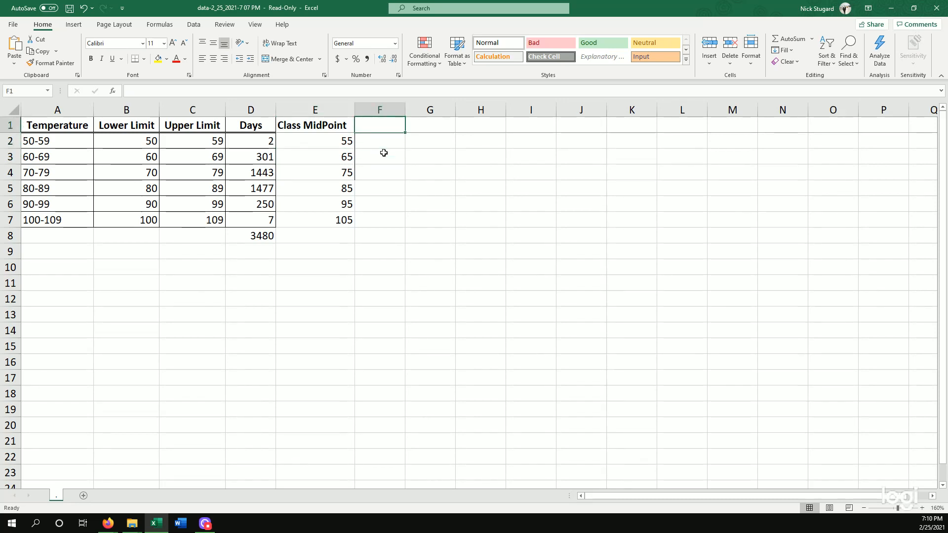
Step: Multiply Days by Class MidPoint in F2 with =D2*E2 and fill the formula down to F7
{"action": "key", "text": "Down"}
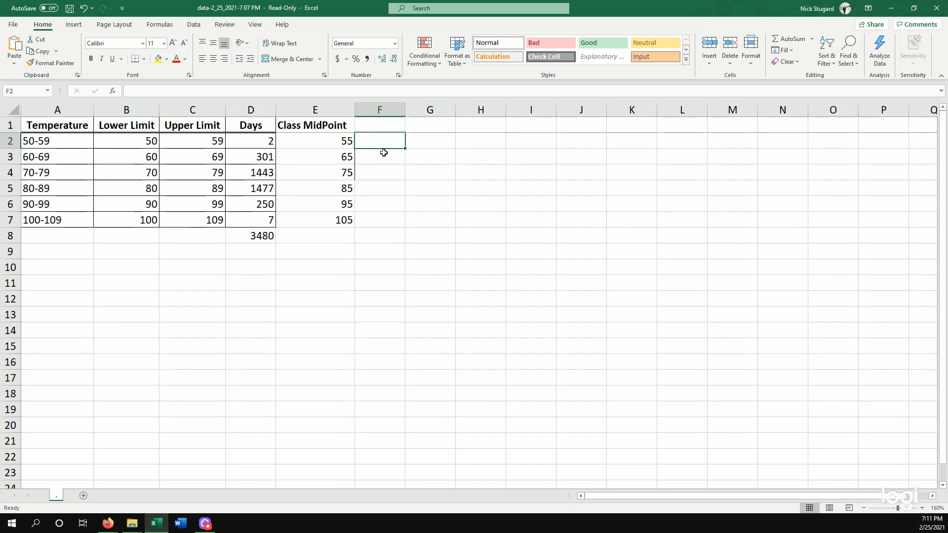
{"action": "type", "text": "="}
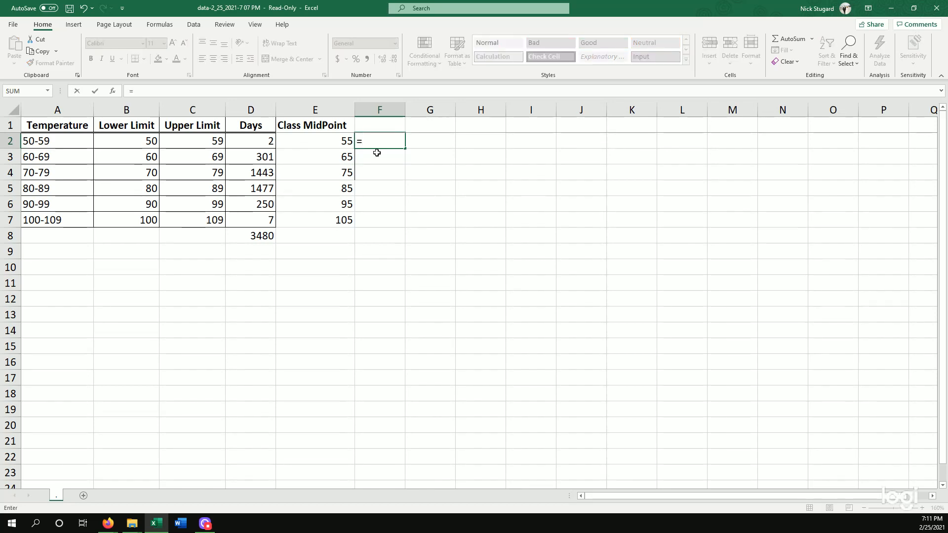
{"action": "left_click", "coordinate": [255, 141]}
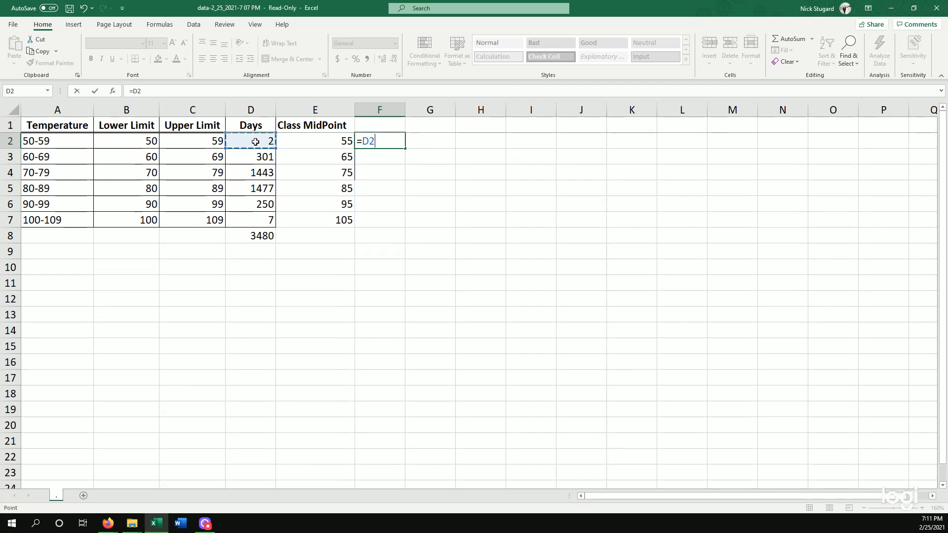
{"action": "type", "text": "*"}
{"action": "left_click", "coordinate": [314, 136]}
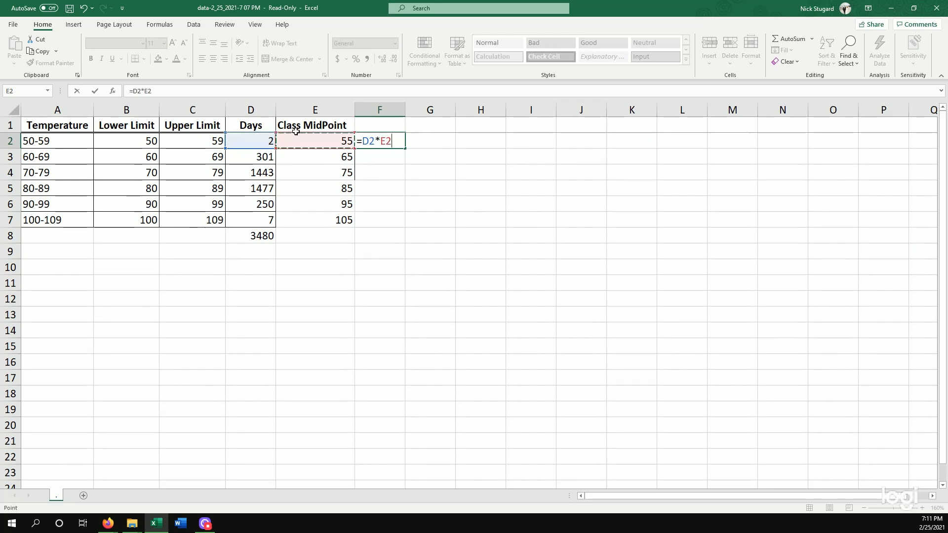
{"action": "key", "text": "Return"}
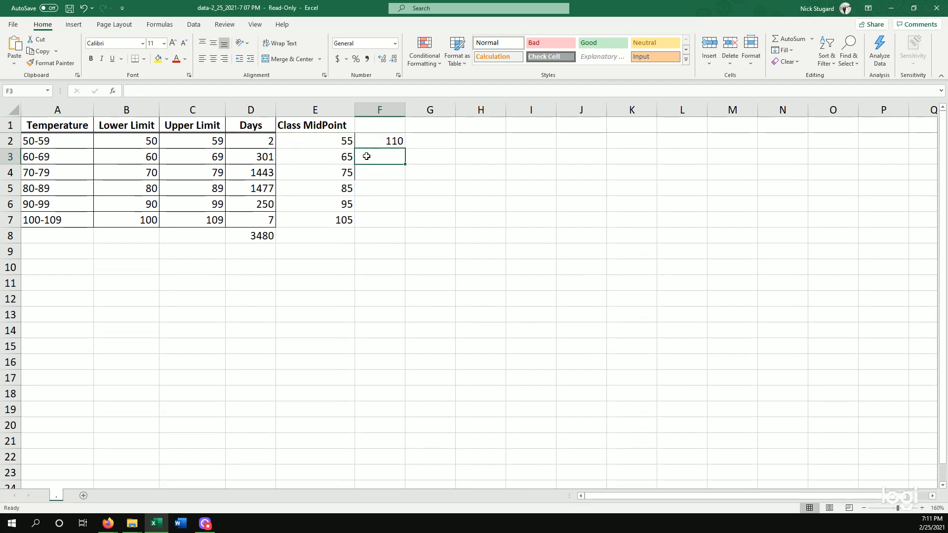
{"action": "left_click", "coordinate": [371, 142]}
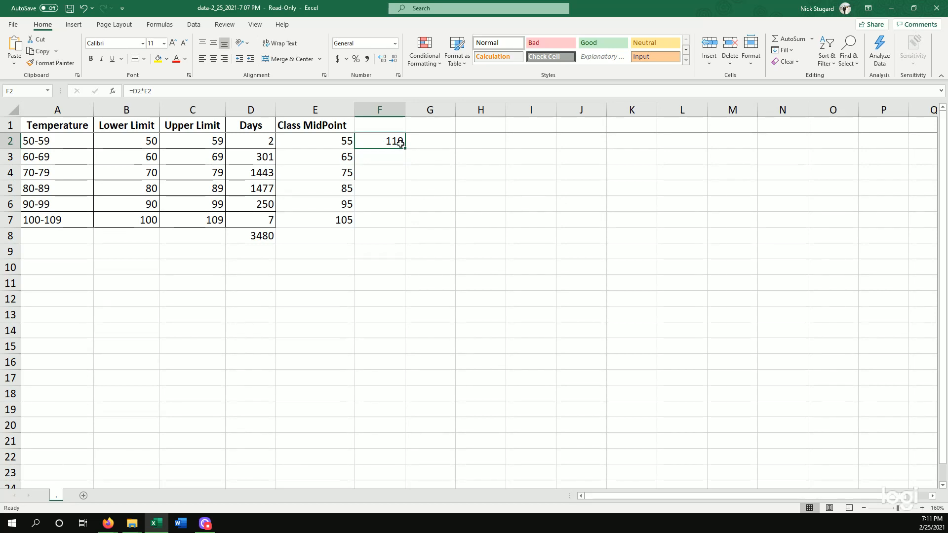
{"action": "left_click_drag", "start_coordinate": [405, 149], "coordinate": [399, 230]}
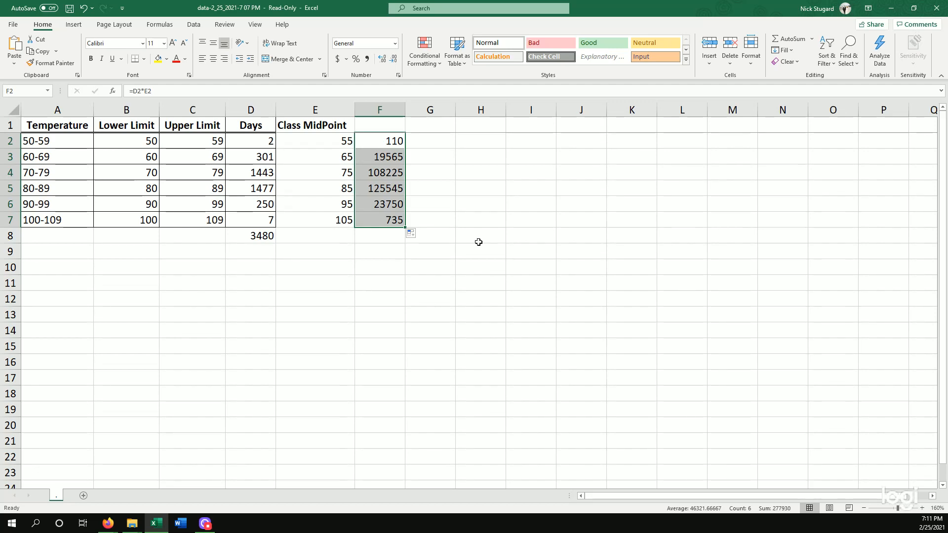
{"action": "key", "text": "Down"}
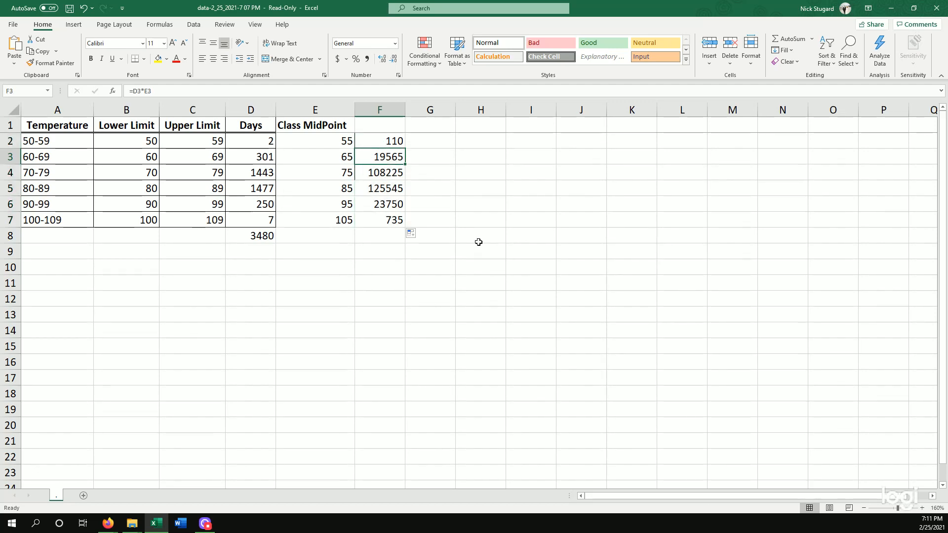
{"action": "key", "text": "Left"}
{"action": "key", "text": "Left"}
{"action": "key", "text": "Right"}
{"action": "key", "text": "Right"}
Step: Total the products in cell F8 with a SUM of F2:F7
{"action": "key", "text": "Down"}
{"action": "key", "text": "Down"}
{"action": "key", "text": "Down"}
{"action": "key", "text": "Down"}
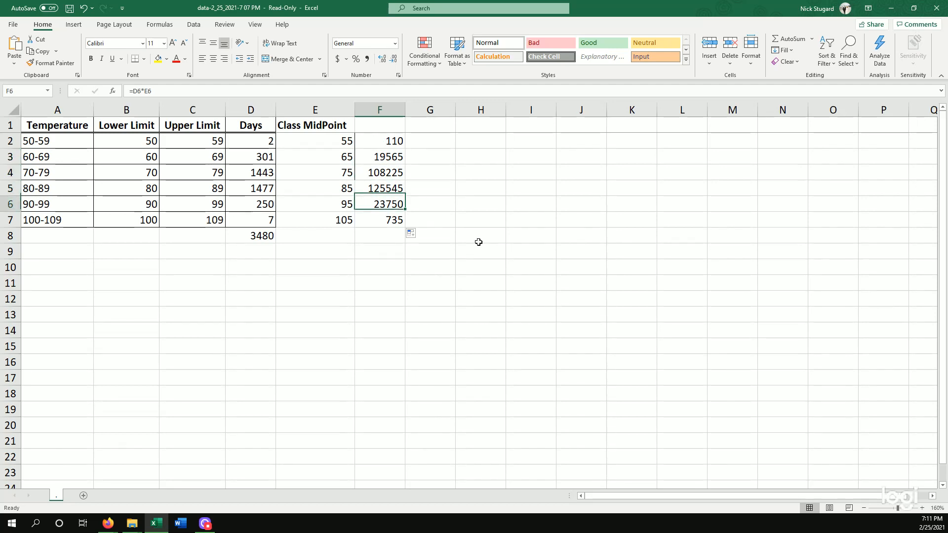
{"action": "key", "text": "Down"}
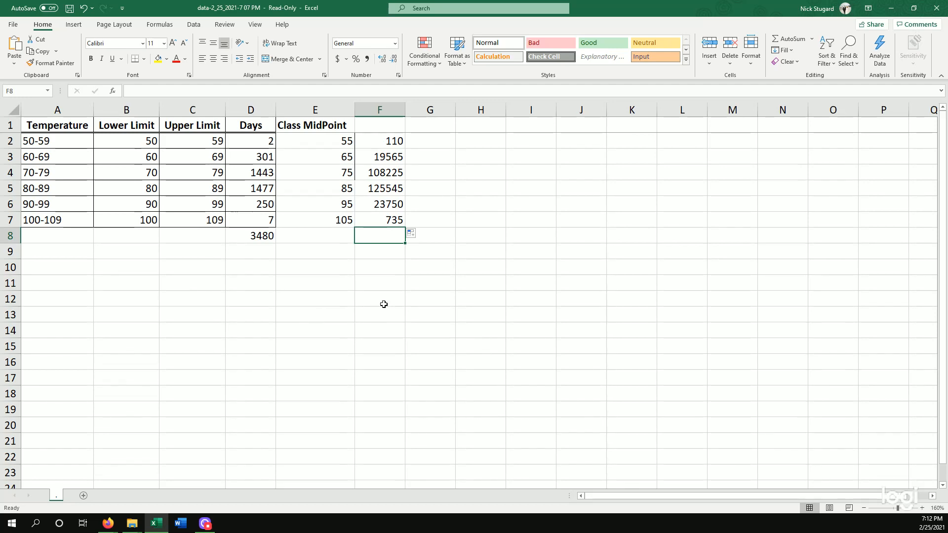
{"action": "type", "text": "=SUM("}
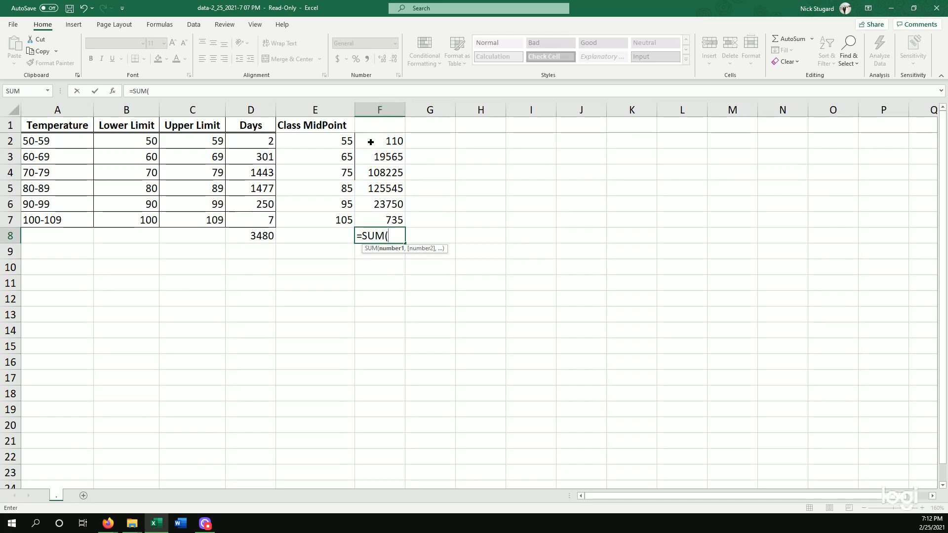
{"action": "left_click_drag", "start_coordinate": [369, 140], "coordinate": [379, 222]}
{"action": "key", "text": "Return"}
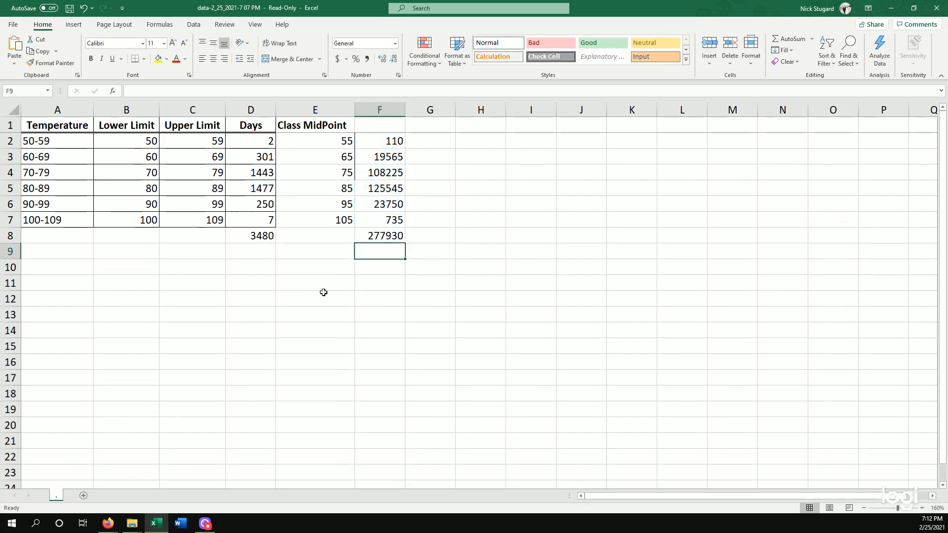
Step: Label cell B10 "AVG Temp:" and calculate the mean temperature in C10 with =F8/D8
{"action": "left_click", "coordinate": [104, 265]}
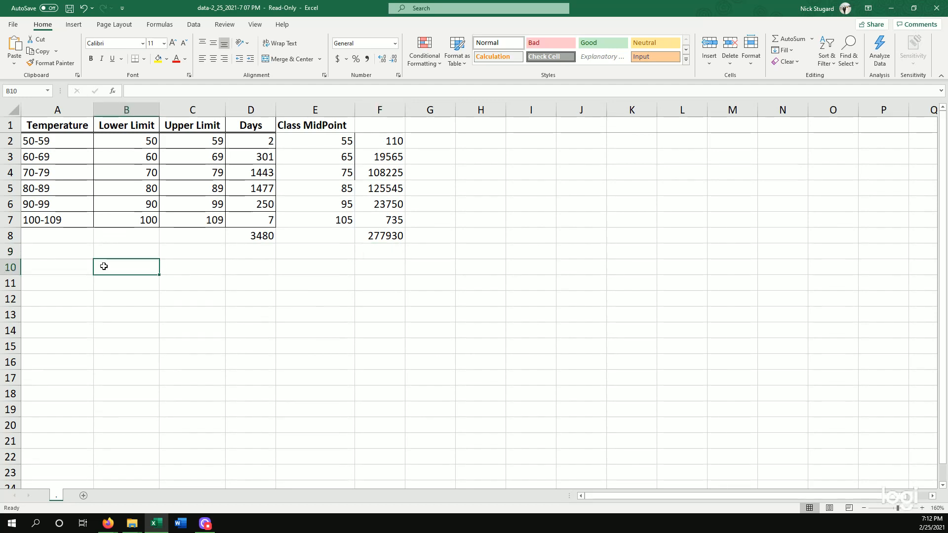
{"action": "type", "text": "AV"}
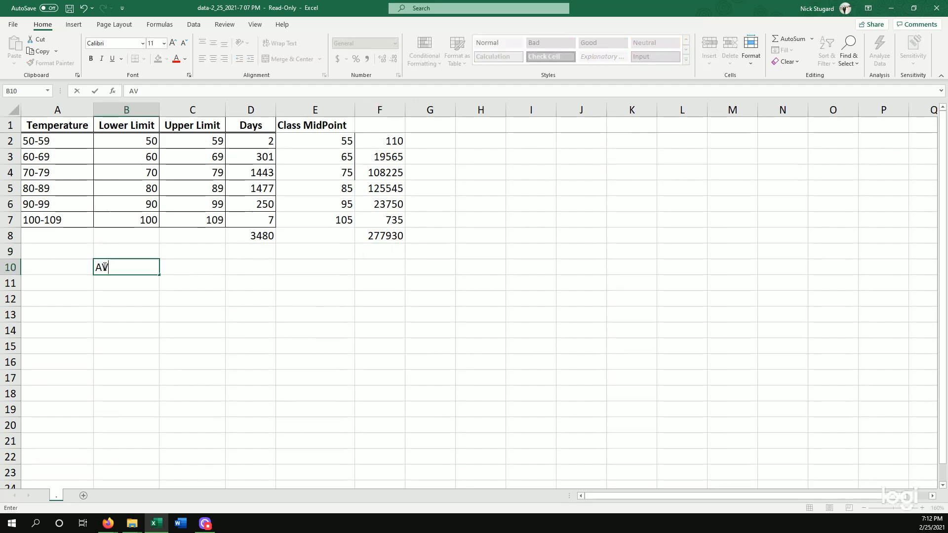
{"action": "type", "text": "G Temp:"}
{"action": "key", "text": "Tab"}
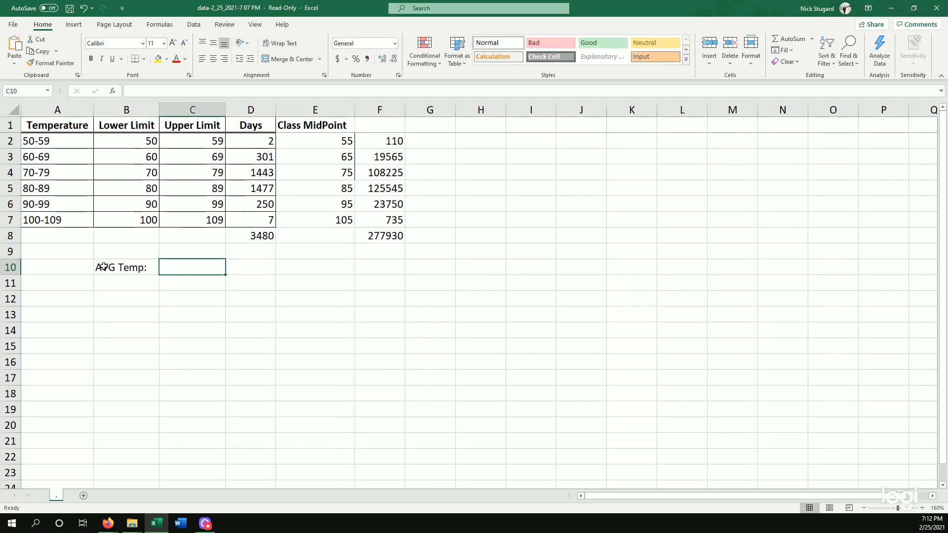
{"action": "type", "text": "="}
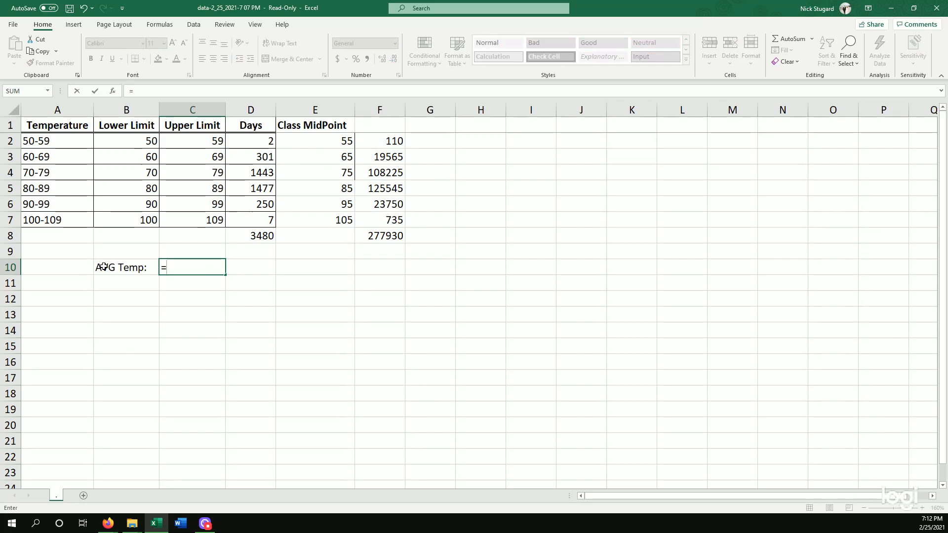
{"action": "left_click", "coordinate": [373, 237]}
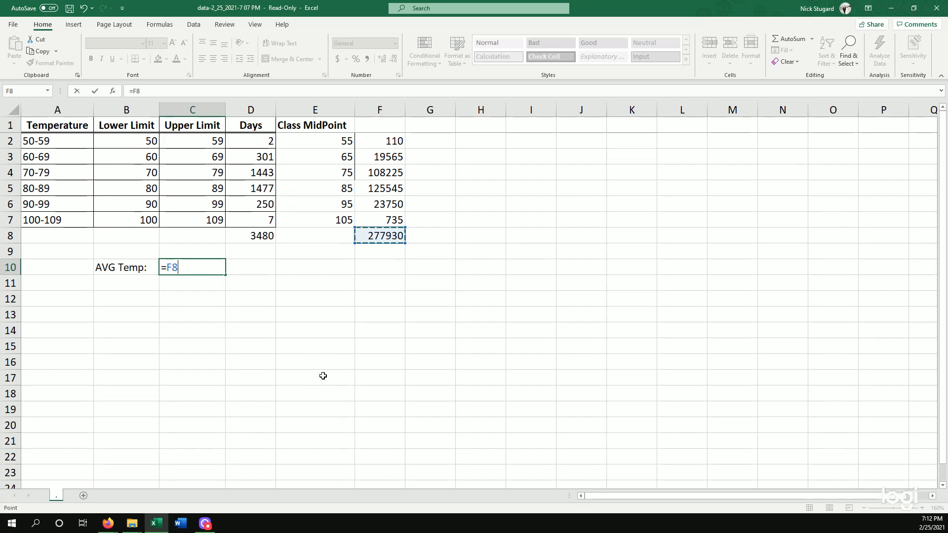
{"action": "type", "text": "/"}
{"action": "left_click", "coordinate": [264, 237]}
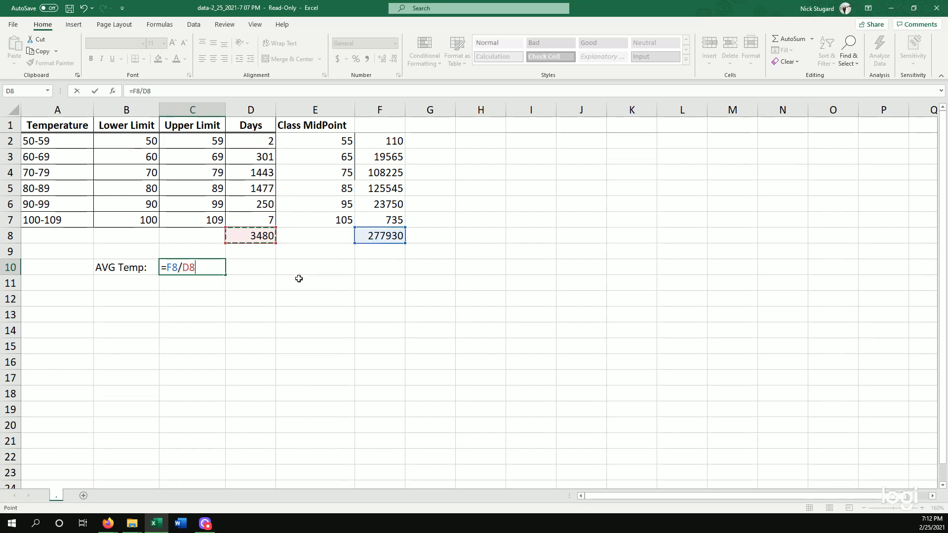
{"action": "key", "text": "Return"}
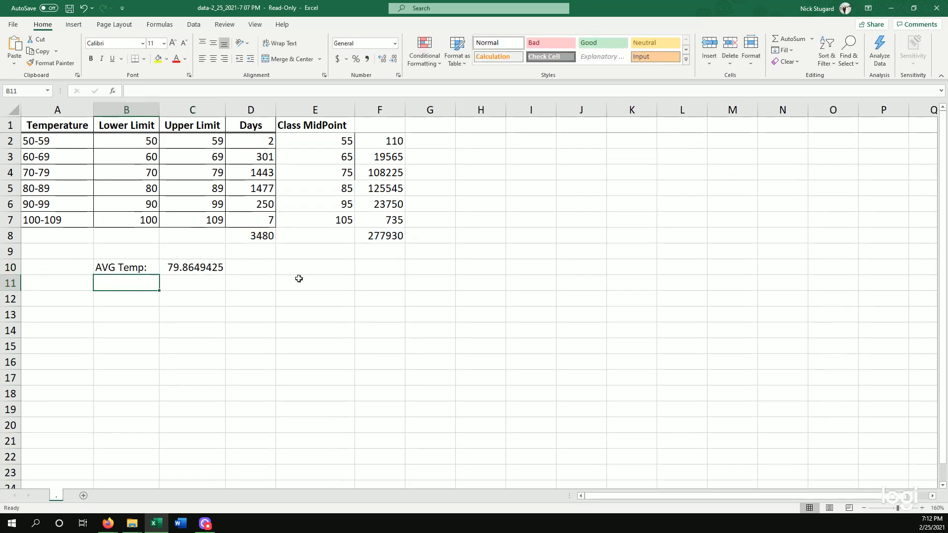
Step: Switch to the homework question in Firefox to check the rounding required for the mean, and return to the Excel workbook
{"action": "left_click", "coordinate": [220, 269]}
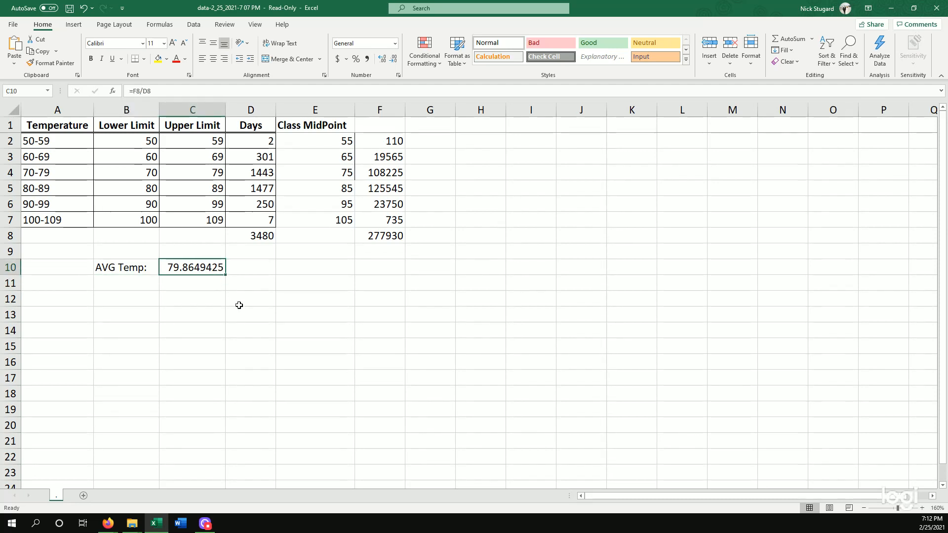
{"action": "key", "text": "alt+Tab"}
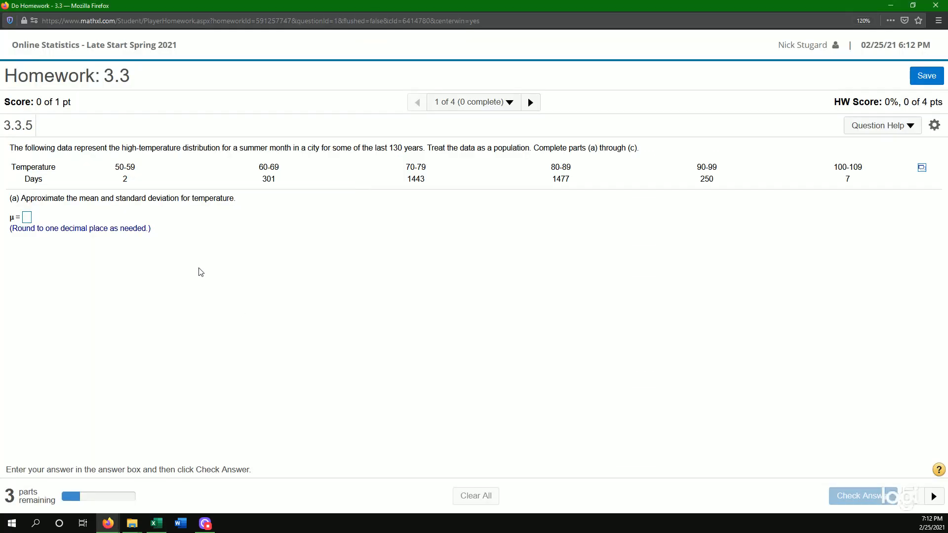
{"action": "left_click", "coordinate": [27, 217]}
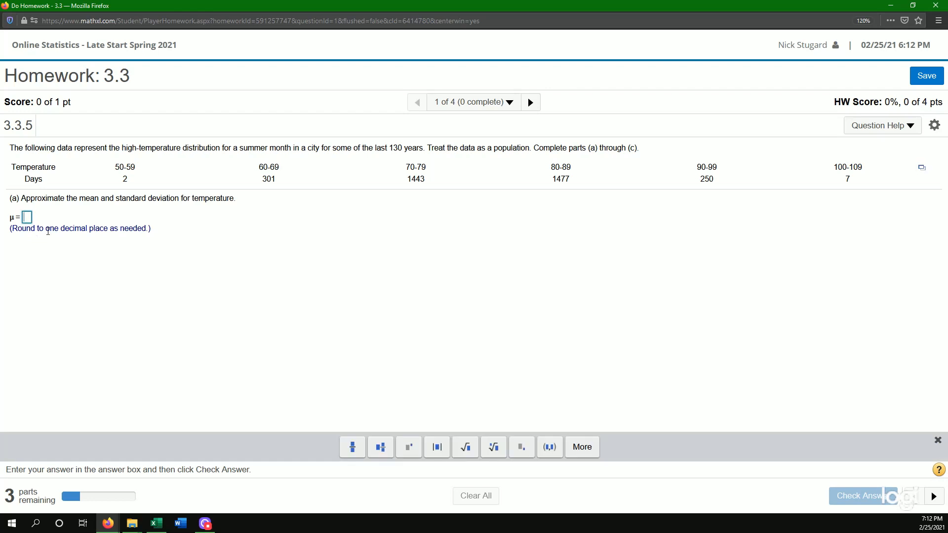
{"action": "key", "text": "alt+Tab"}
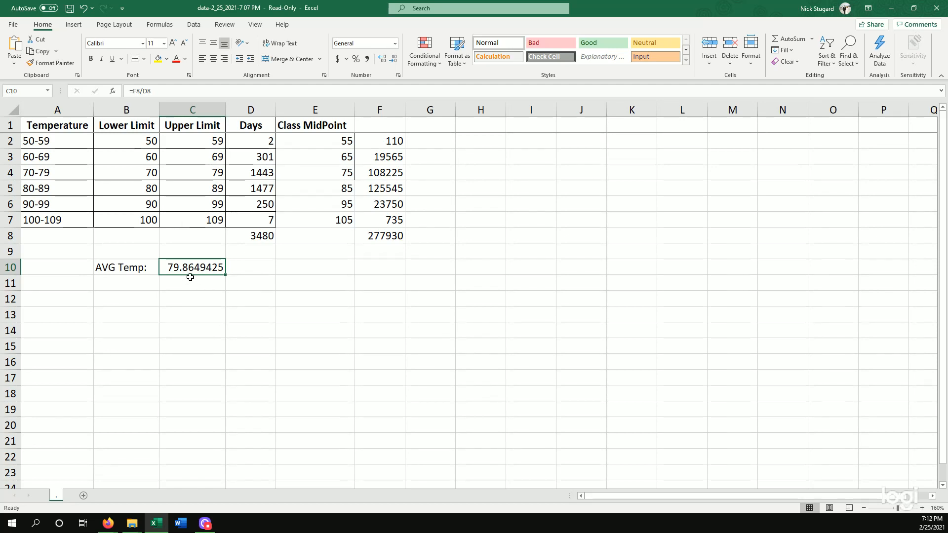
Step: Switch to the homework question in Firefox and submit 79.9 as the mean μ
{"action": "key", "text": "alt+Tab"}
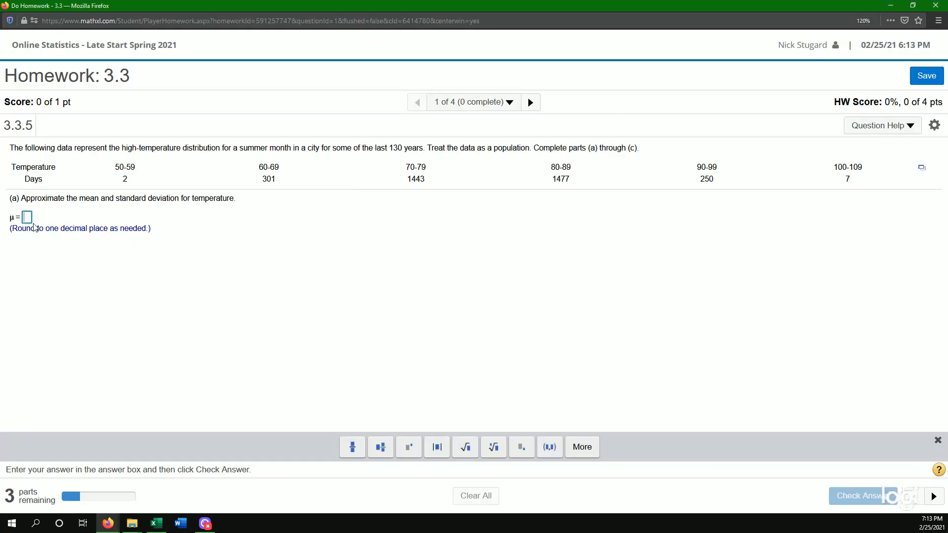
{"action": "type", "text": "79.4"}
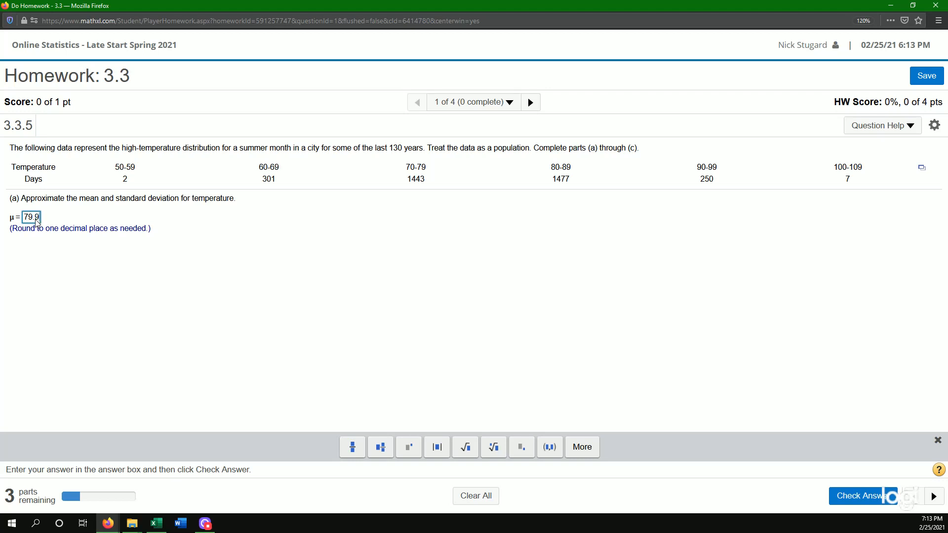
{"action": "key", "text": "Return"}
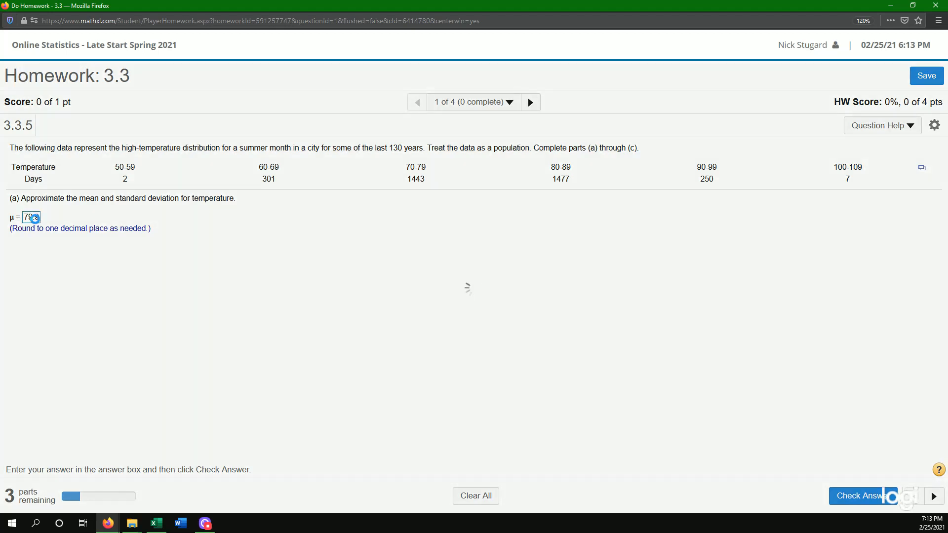
{"action": "key", "text": "Return"}
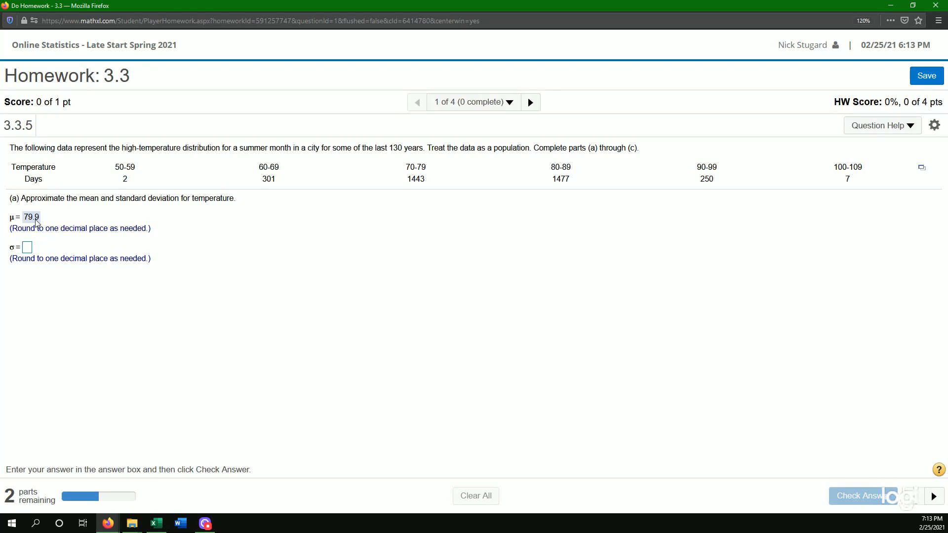
Step: Return to the Excel workbook, label cell G1 "Mean-Mid" and fit column G's width to the heading
{"action": "key", "text": "alt+Tab"}
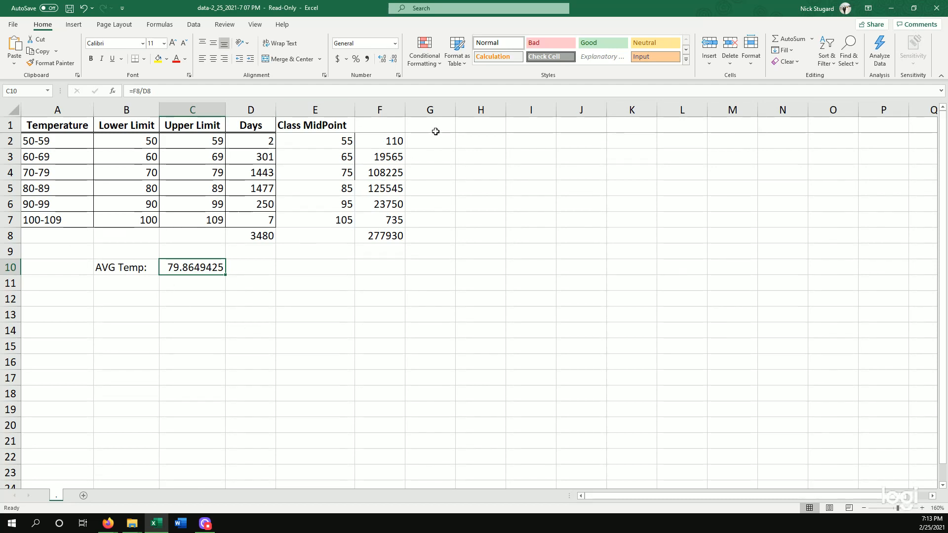
{"action": "left_click", "coordinate": [434, 130]}
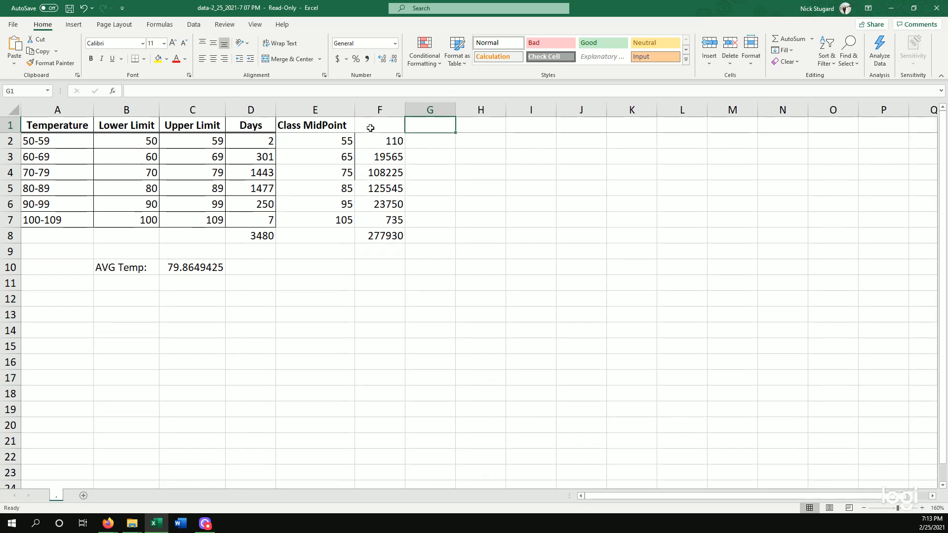
{"action": "type", "text": "M"}
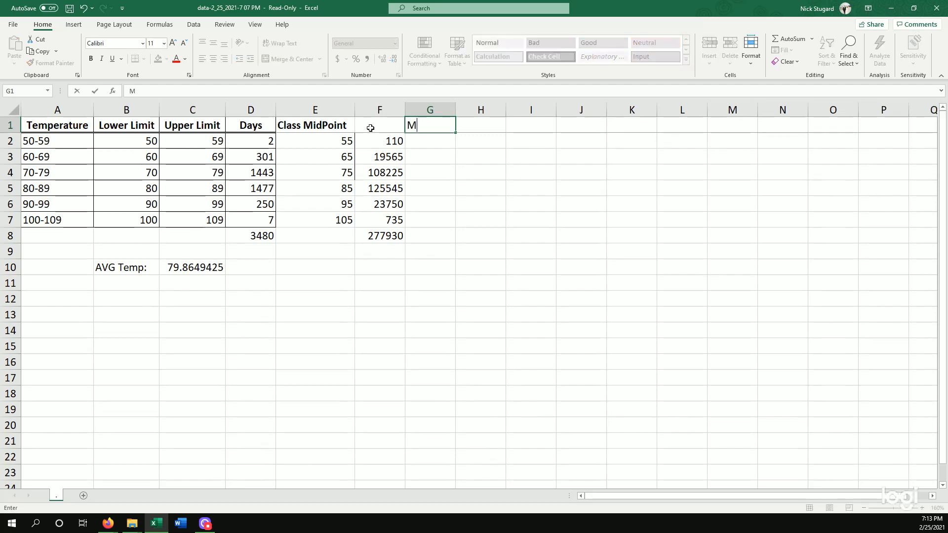
{"action": "key", "text": "BackSpace"}
{"action": "type", "text": "Mean-"}
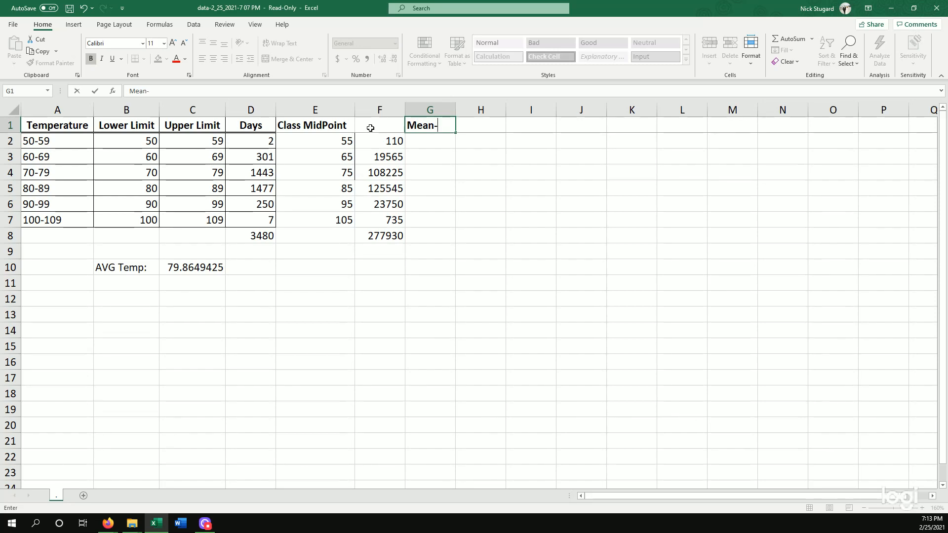
{"action": "type", "text": "Mid"}
{"action": "key", "text": "Return"}
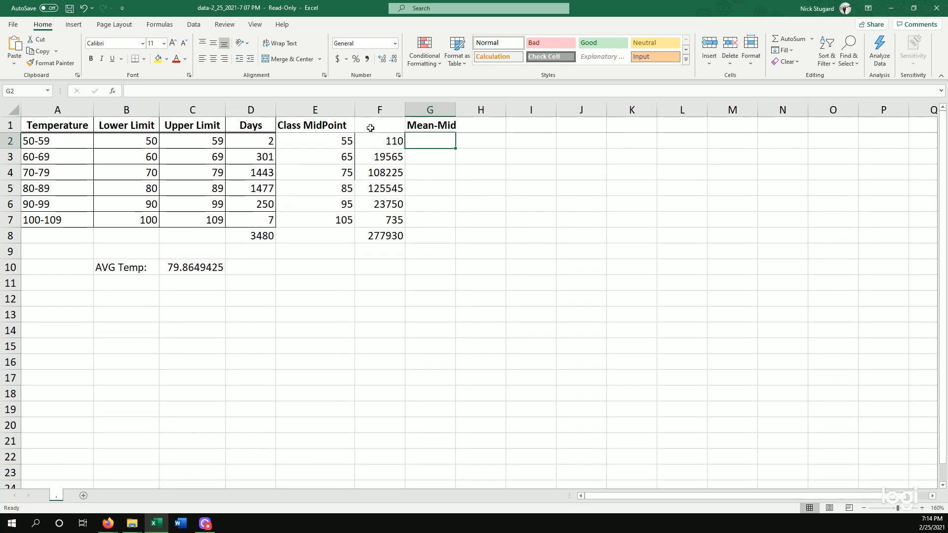
{"action": "left_click", "coordinate": [217, 265]}
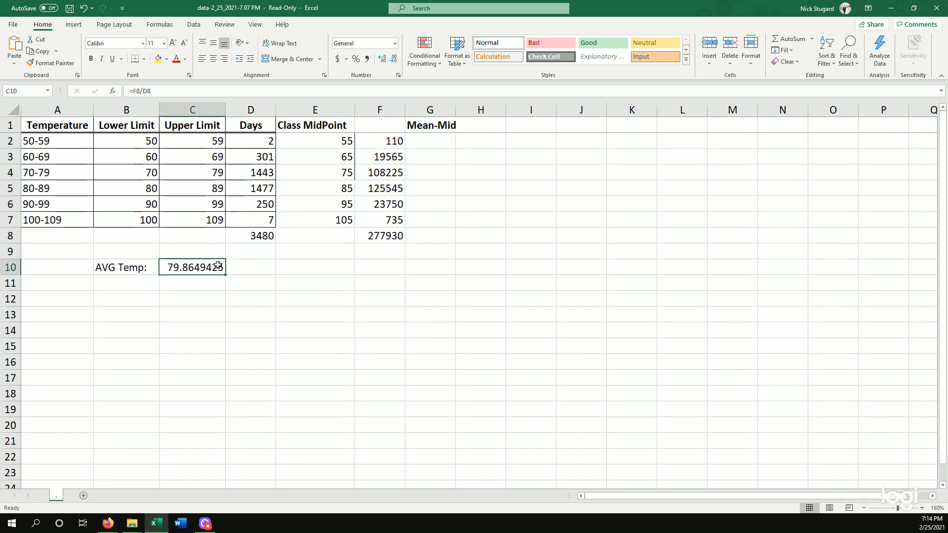
{"action": "double_click", "coordinate": [456, 109]}
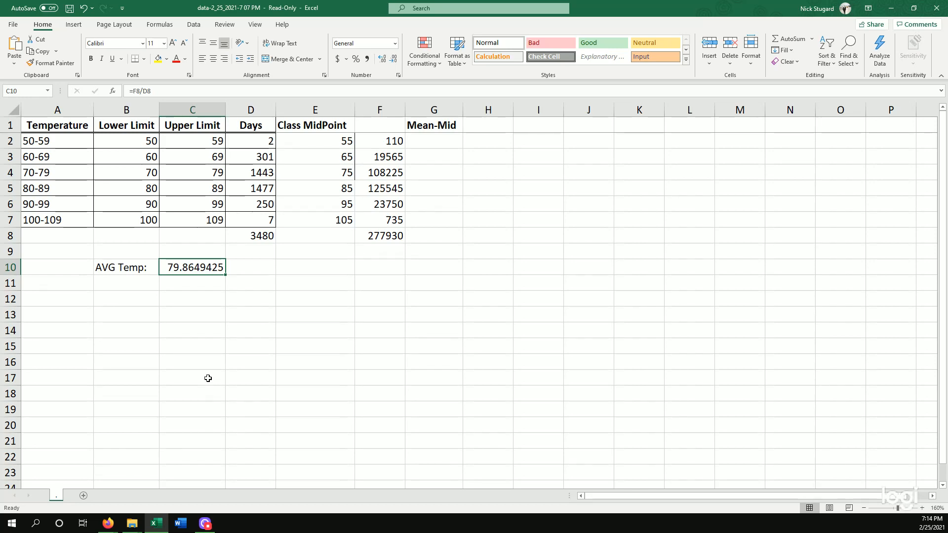
Step: Try to subtract each class midpoint from the mean with =C10-E2 in G2, filled down to G7
{"action": "left_click", "coordinate": [428, 146]}
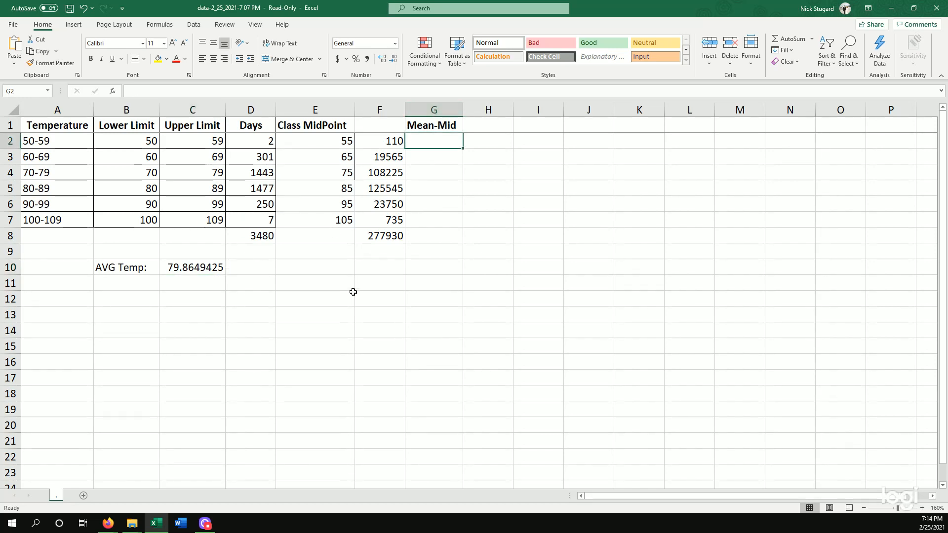
{"action": "type", "text": "="}
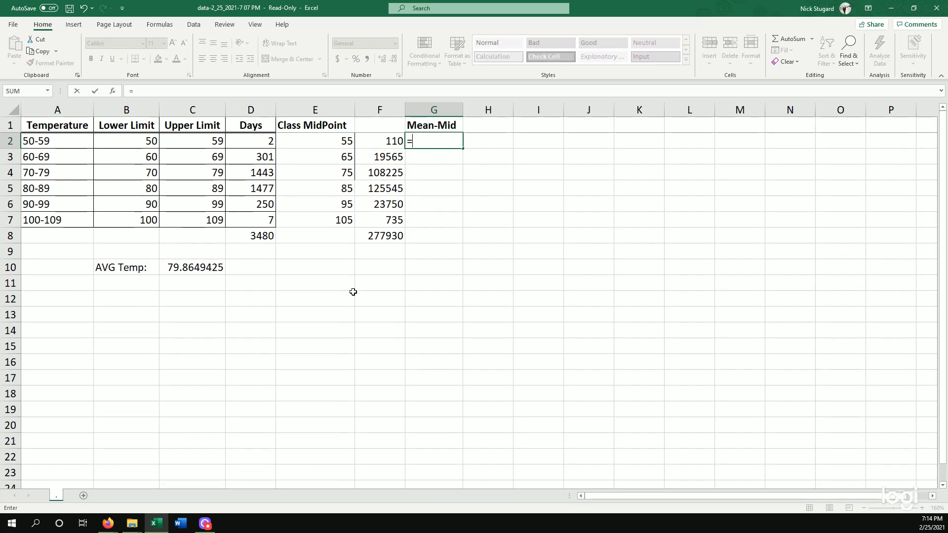
{"action": "left_click", "coordinate": [195, 264]}
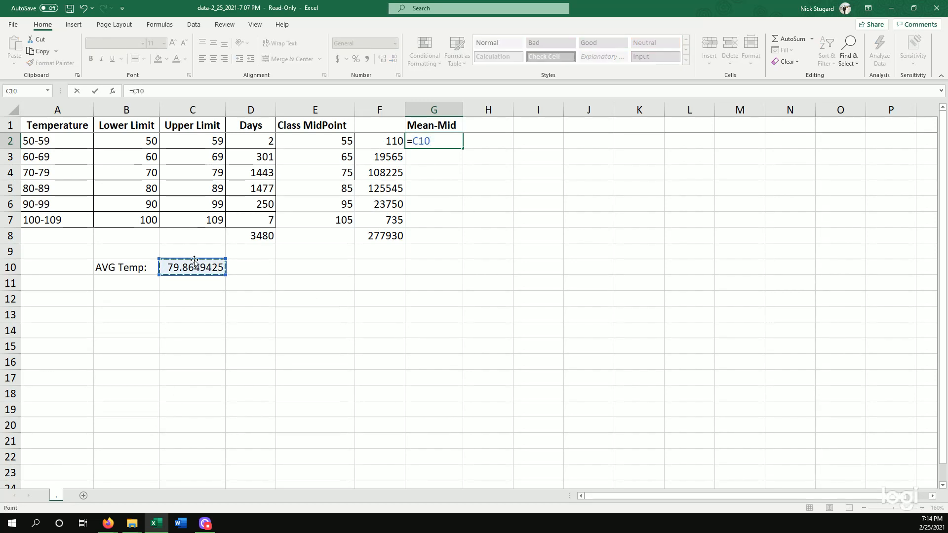
{"action": "type", "text": "-"}
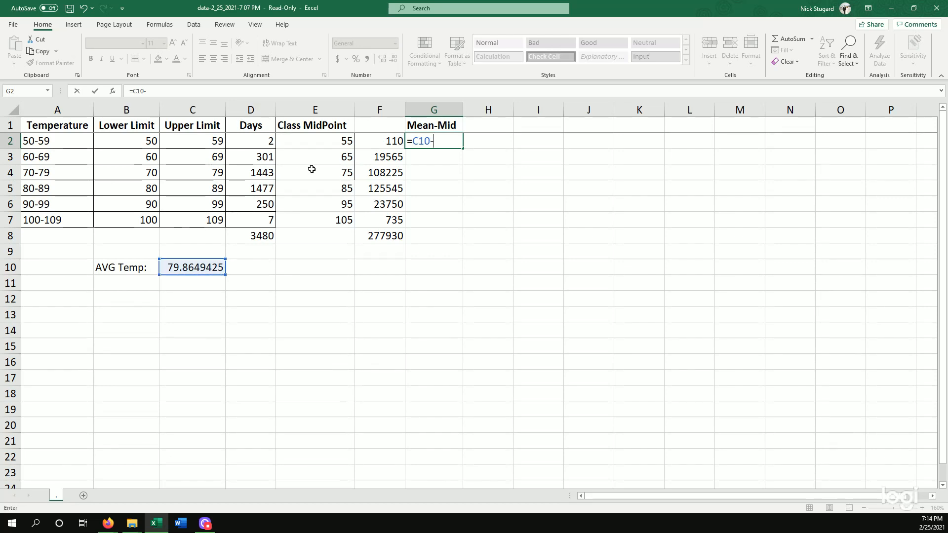
{"action": "left_click", "coordinate": [324, 142]}
{"action": "key", "text": "Return"}
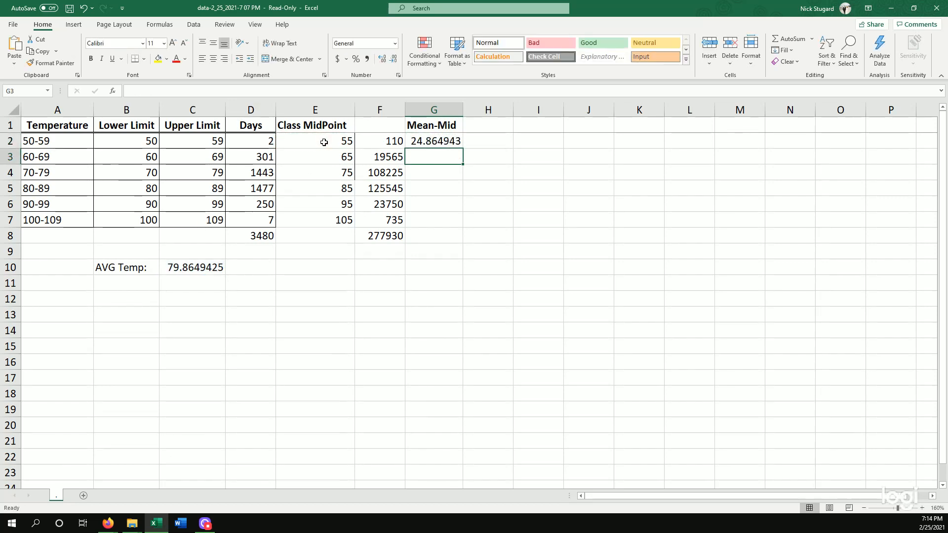
{"action": "left_click", "coordinate": [447, 142]}
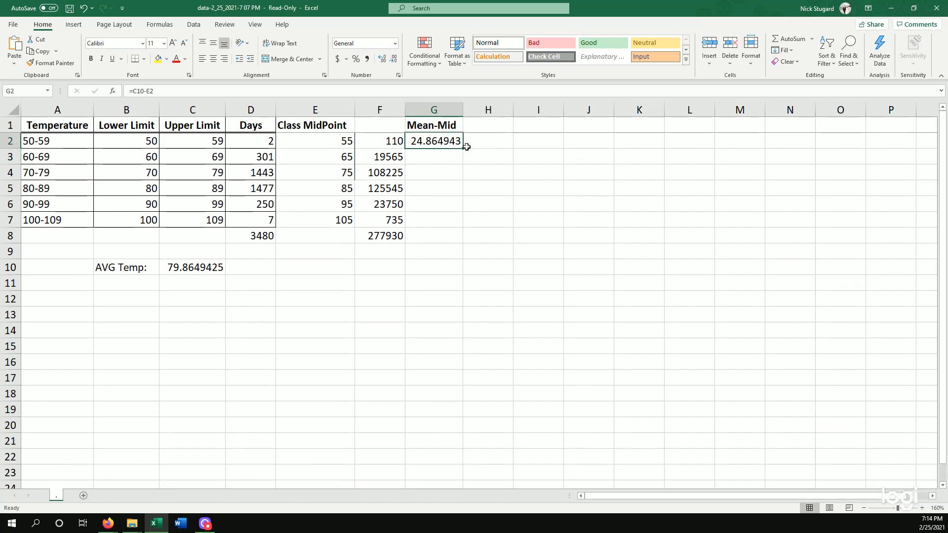
{"action": "left_click_drag", "start_coordinate": [461, 148], "coordinate": [448, 235]}
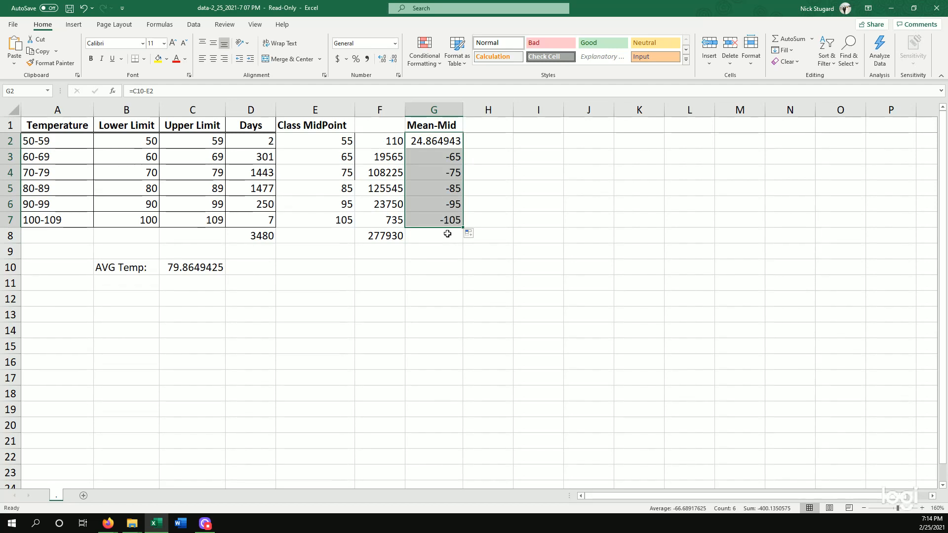
Step: Inspect the filled formula in G3 and clear the Mean-Mid values from G2:G7
{"action": "left_click", "coordinate": [425, 284]}
{"action": "left_click", "coordinate": [441, 158]}
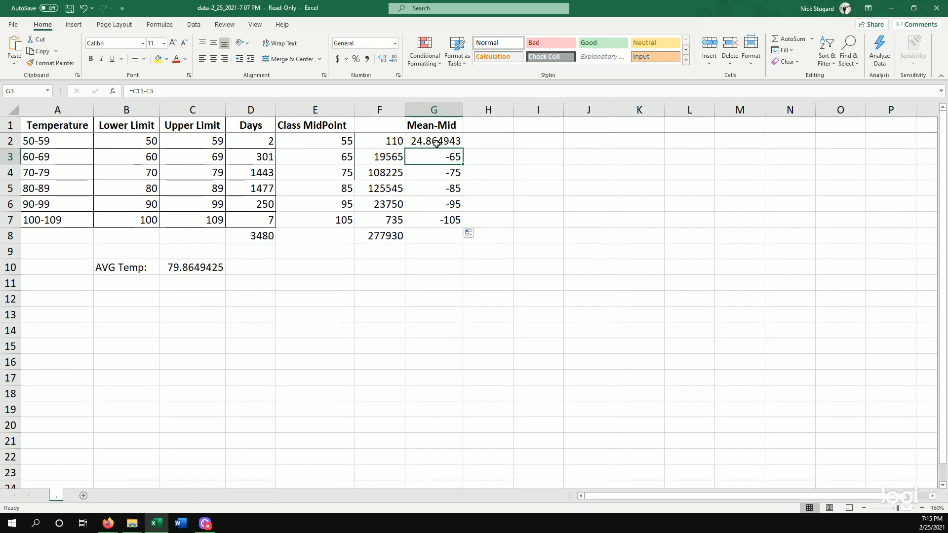
{"action": "left_click_drag", "start_coordinate": [433, 222], "coordinate": [419, 143]}
{"action": "key", "text": "Delete"}
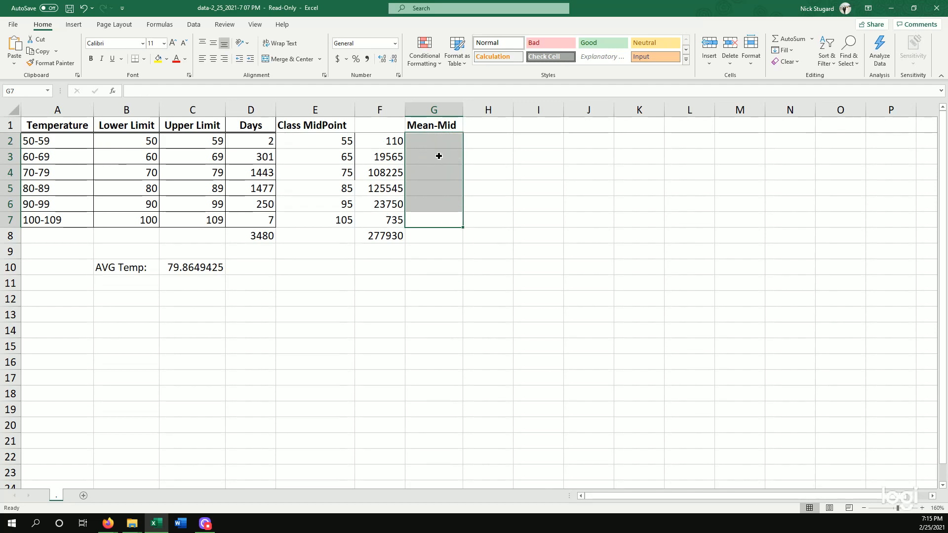
Step: Subtract the class midpoint from the rounded mean in G2 with =79.9-E2 and fill the formula down to G7
{"action": "left_click", "coordinate": [434, 141]}
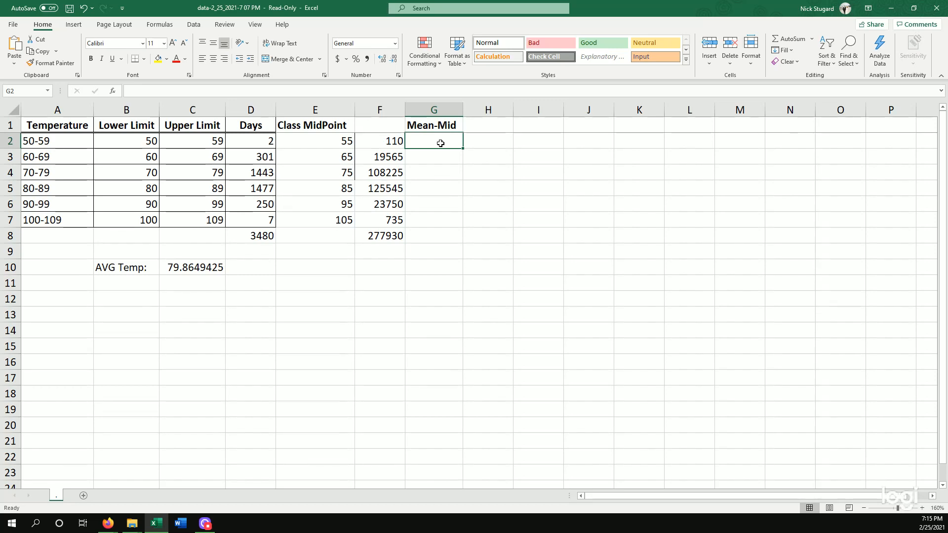
{"action": "type", "text": "="}
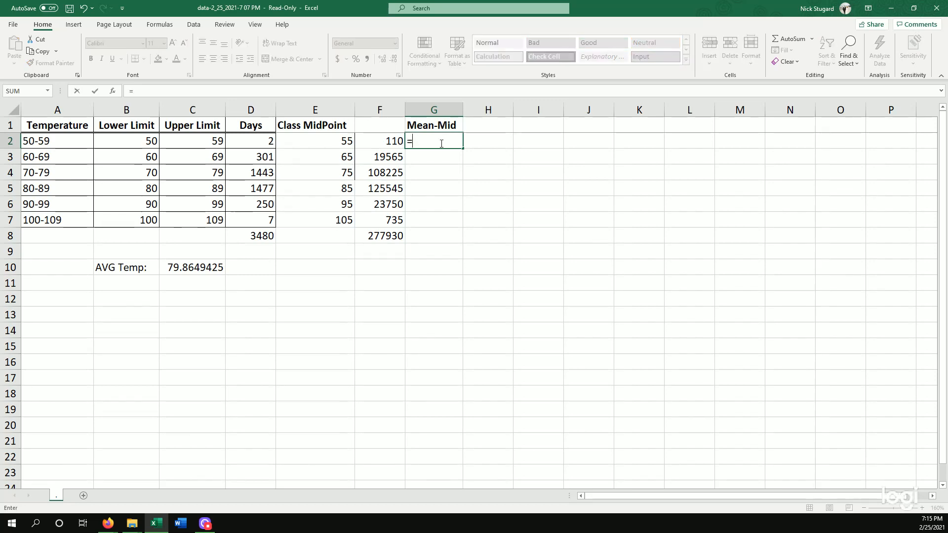
{"action": "type", "text": "79.9-"}
{"action": "left_click", "coordinate": [289, 148]}
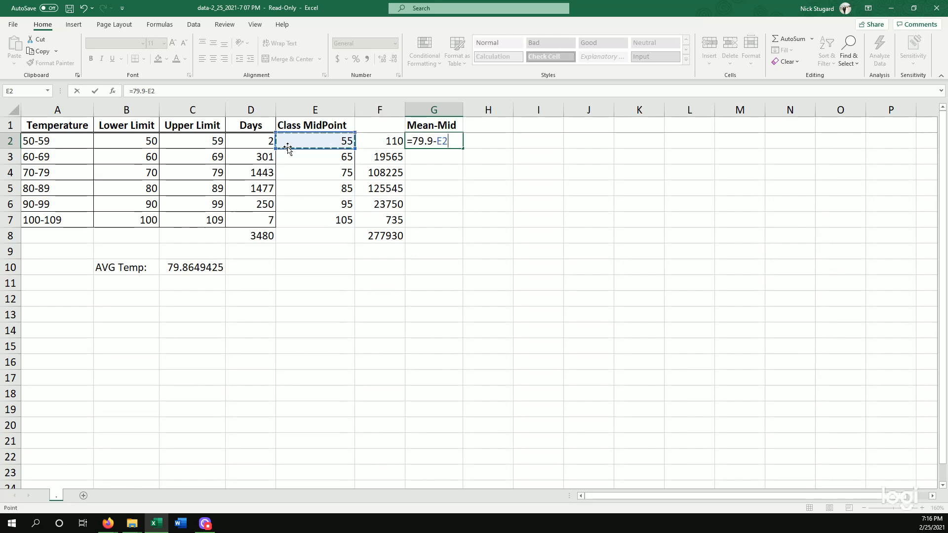
{"action": "key", "text": "Return"}
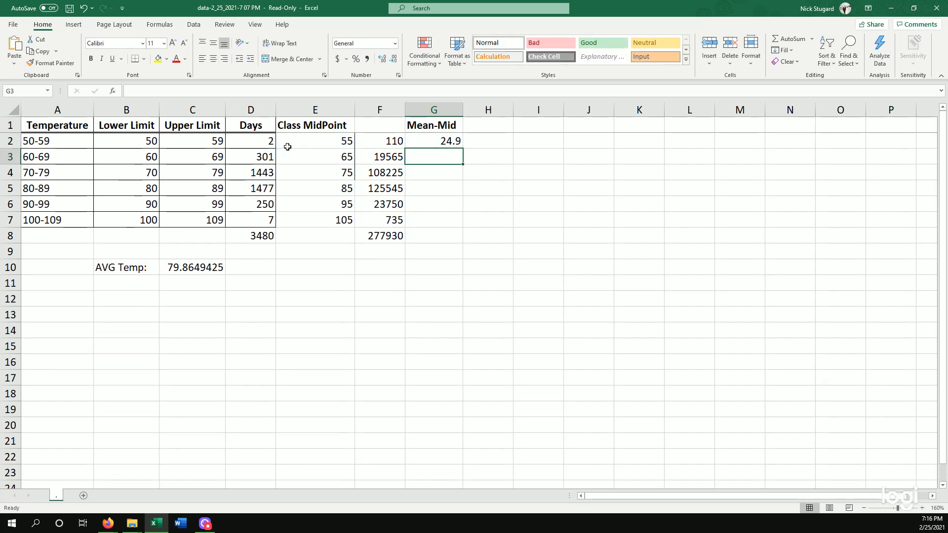
{"action": "left_click", "coordinate": [418, 146]}
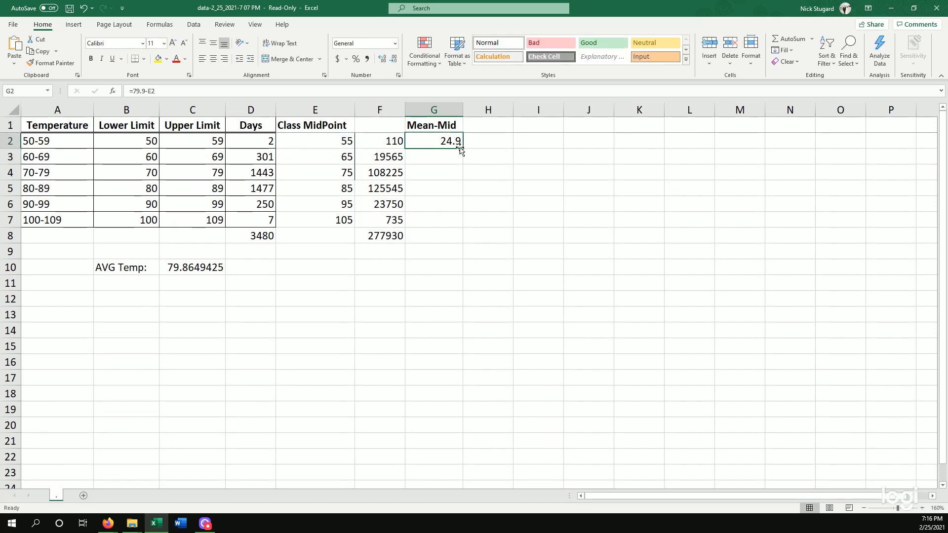
{"action": "left_click", "coordinate": [464, 153]}
{"action": "left_click", "coordinate": [454, 143]}
{"action": "left_click_drag", "start_coordinate": [463, 149], "coordinate": [459, 225]}
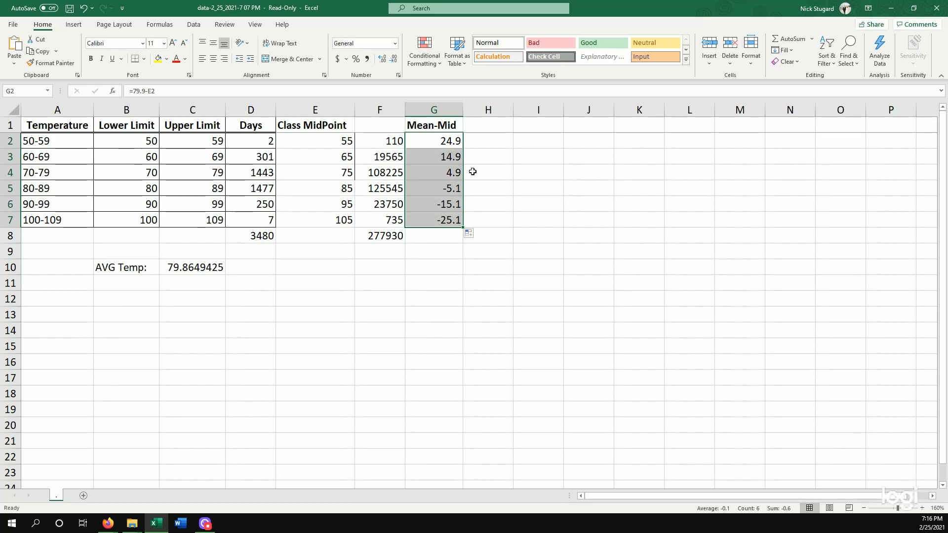
{"action": "left_click", "coordinate": [435, 187]}
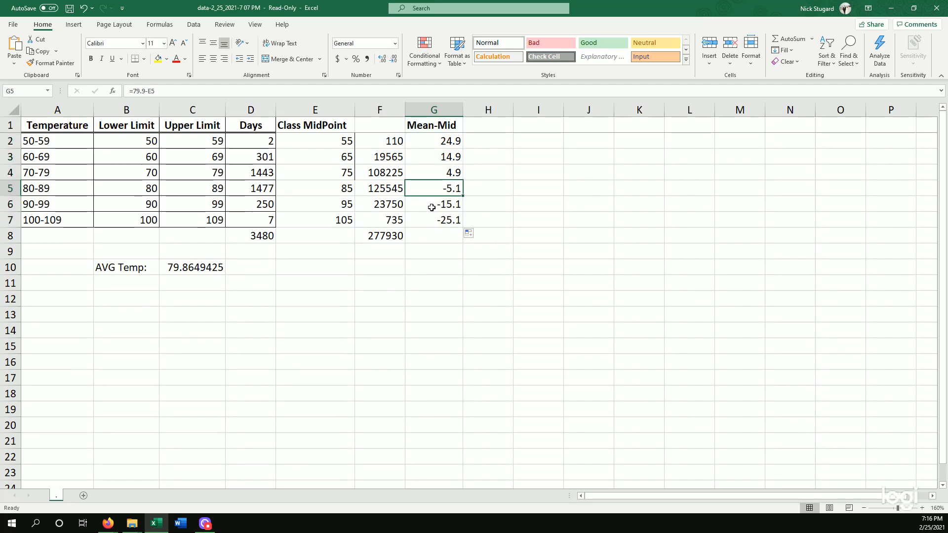
{"action": "left_click", "coordinate": [431, 207]}
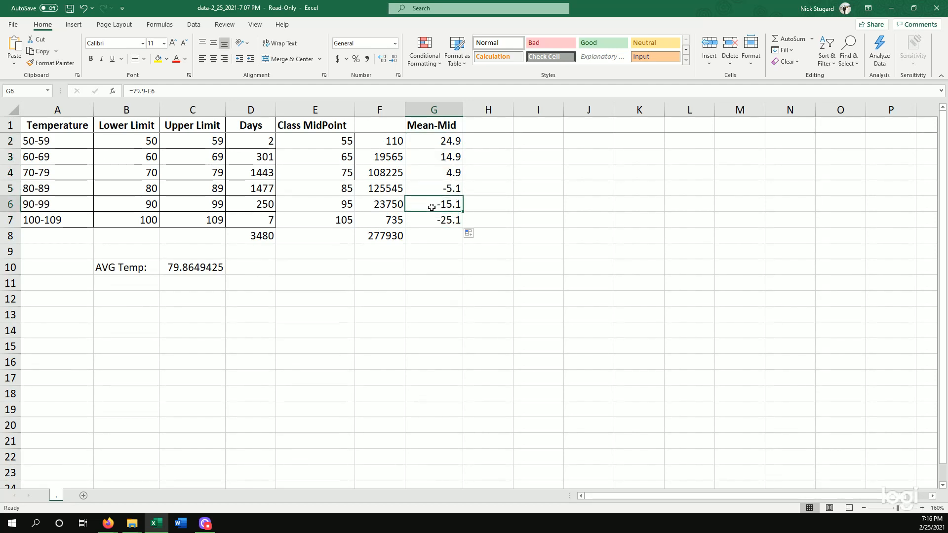
Step: Label cell H1 "Square" as the heading for the squared differences
{"action": "left_click", "coordinate": [485, 126]}
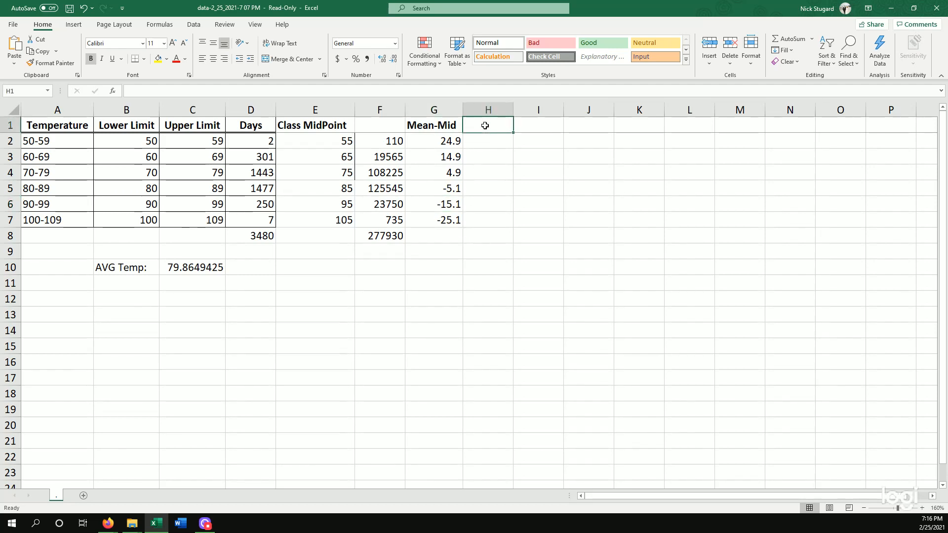
{"action": "type", "text": "SQR"}
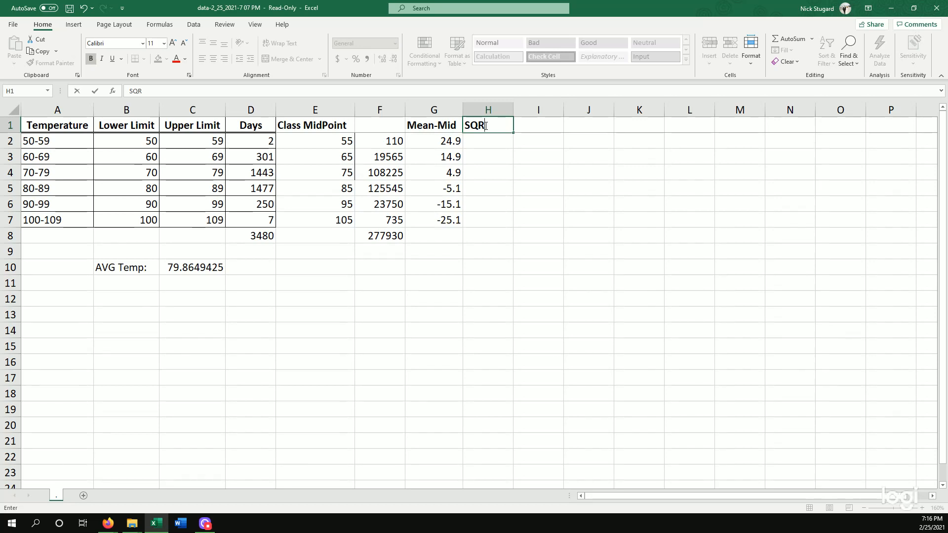
{"action": "key", "text": "BackSpace"}
{"action": "key", "text": "BackSpace"}
{"action": "type", "text": "quare"}
{"action": "key", "text": "Return"}
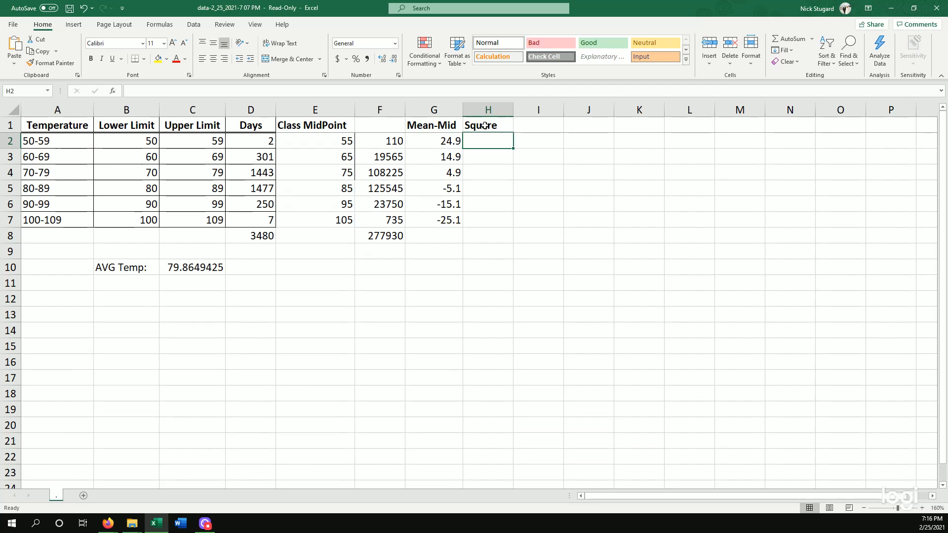
Step: Square the Mean-Mid difference in H2 with =G2^2 and fill the formula down to H7
{"action": "type", "text": "="}
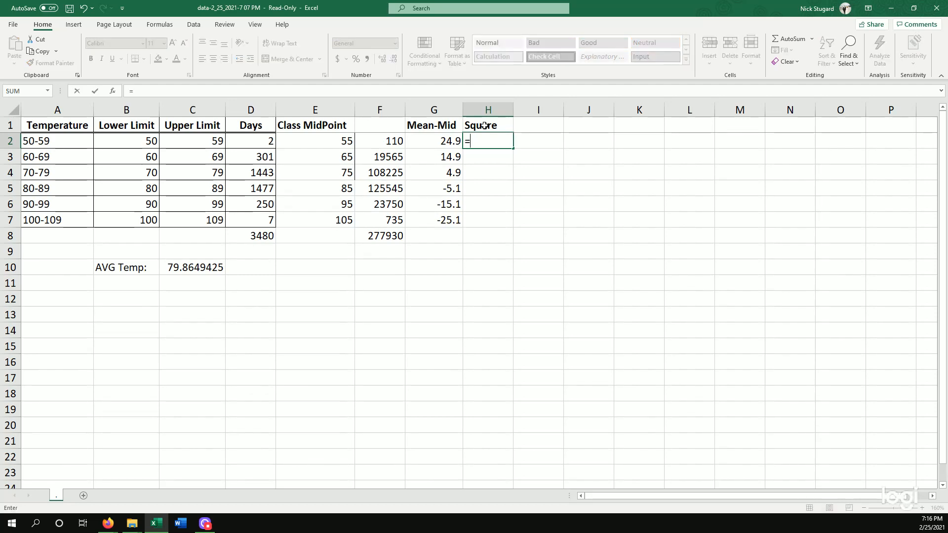
{"action": "left_click", "coordinate": [414, 142]}
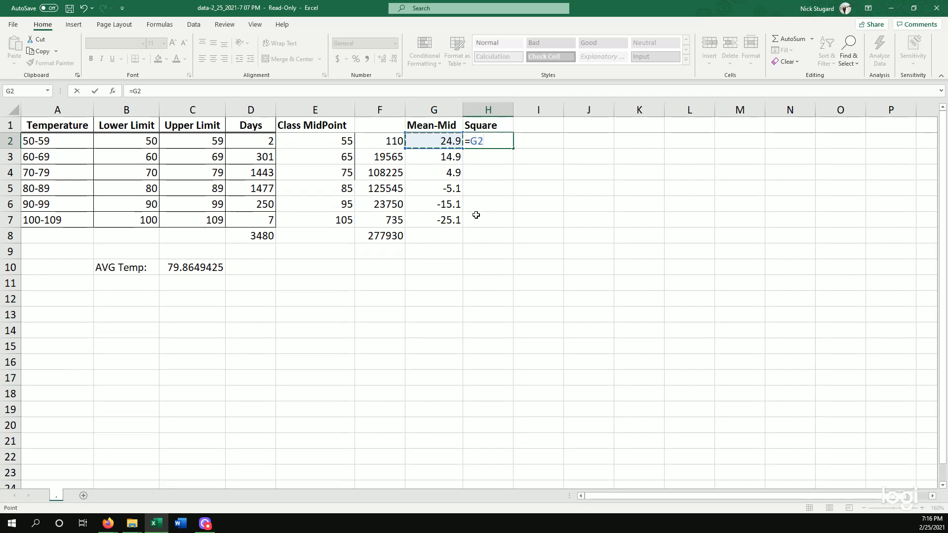
{"action": "type", "text": "^2"}
{"action": "key", "text": "Return"}
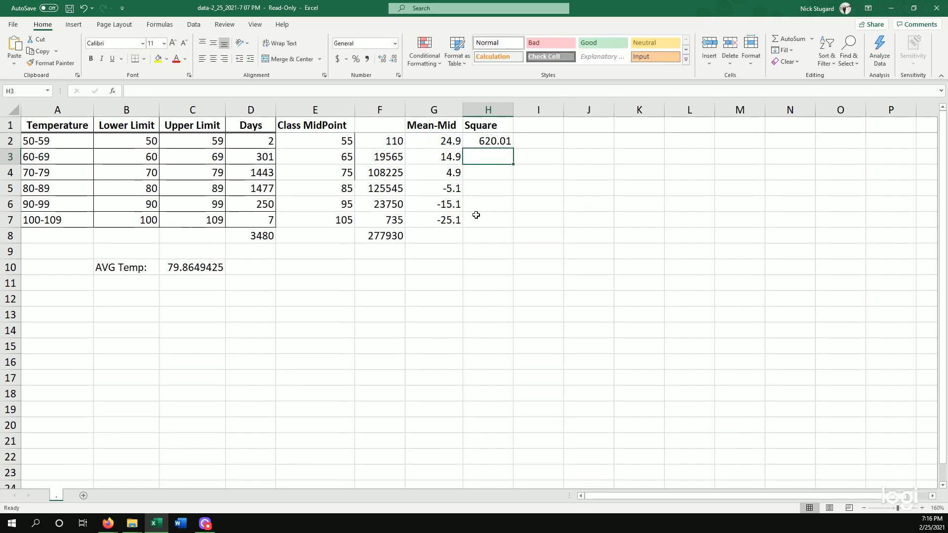
{"action": "left_click", "coordinate": [491, 141]}
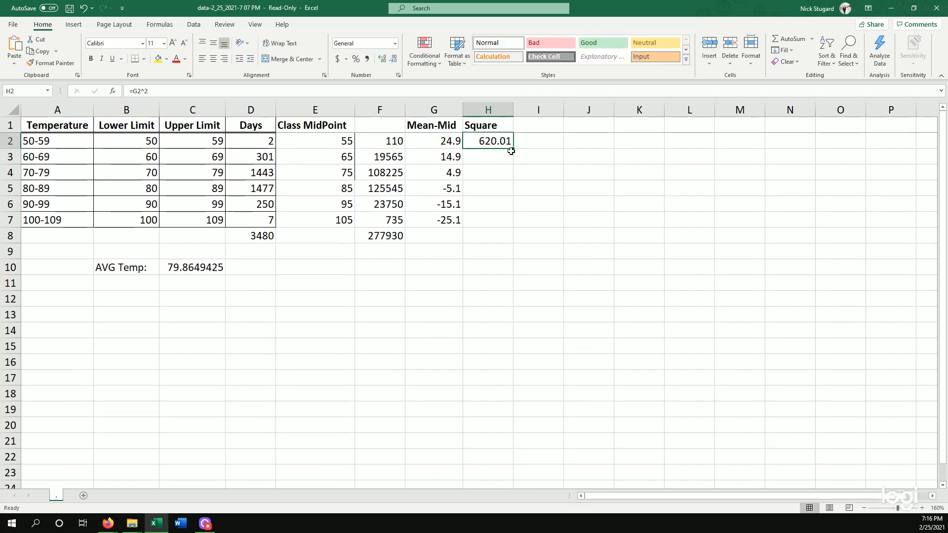
{"action": "left_click_drag", "start_coordinate": [511, 148], "coordinate": [514, 226]}
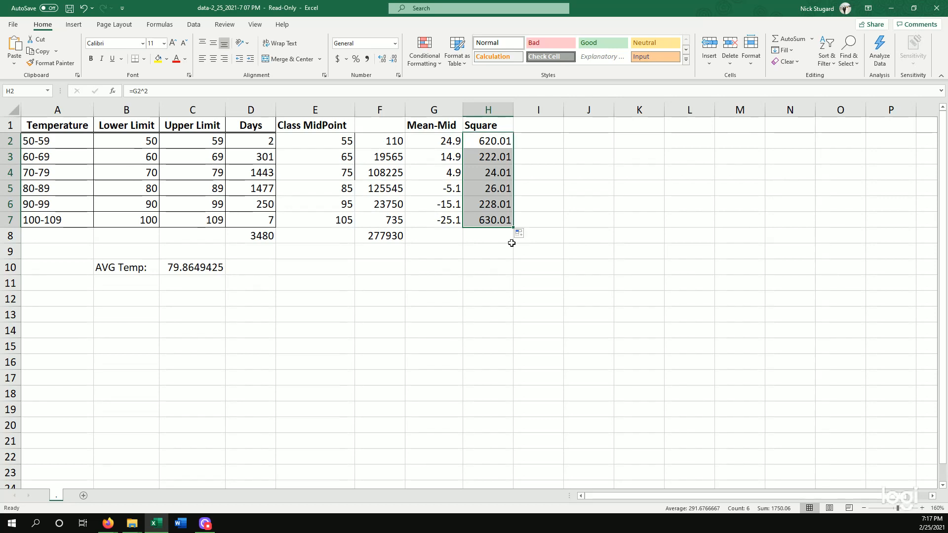
Step: Multiply the squared difference by the number of days in I2 with =H2*D2 and fill the formula down to I7
{"action": "left_click", "coordinate": [547, 127]}
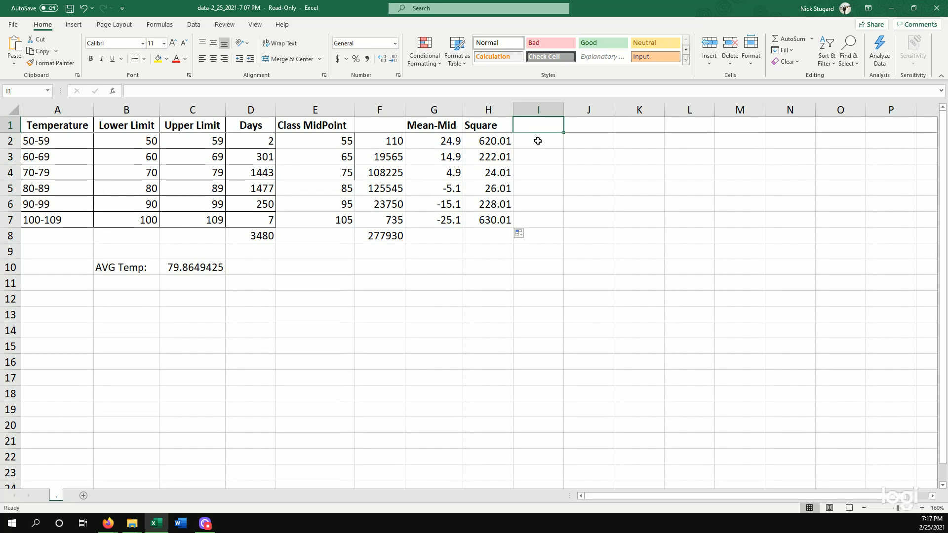
{"action": "left_click", "coordinate": [537, 141]}
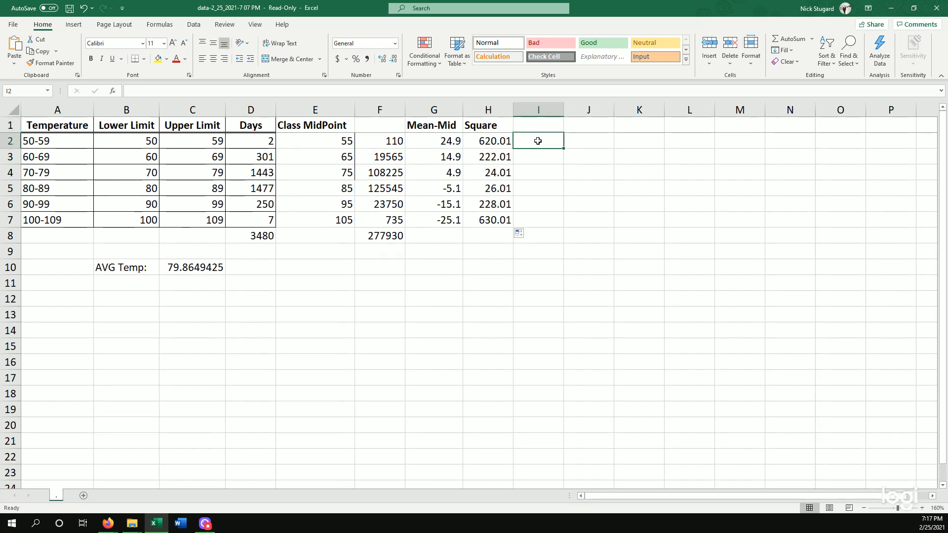
{"action": "type", "text": "="}
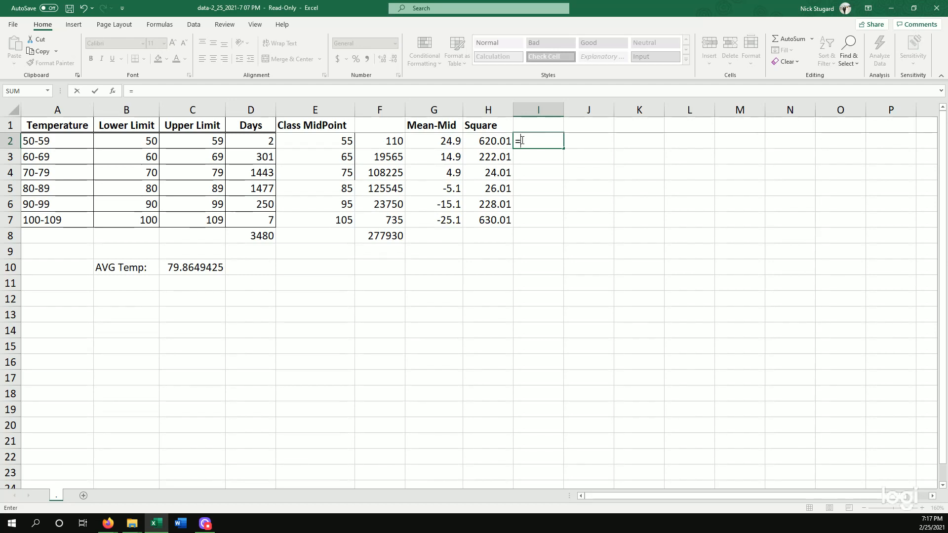
{"action": "left_click", "coordinate": [493, 142]}
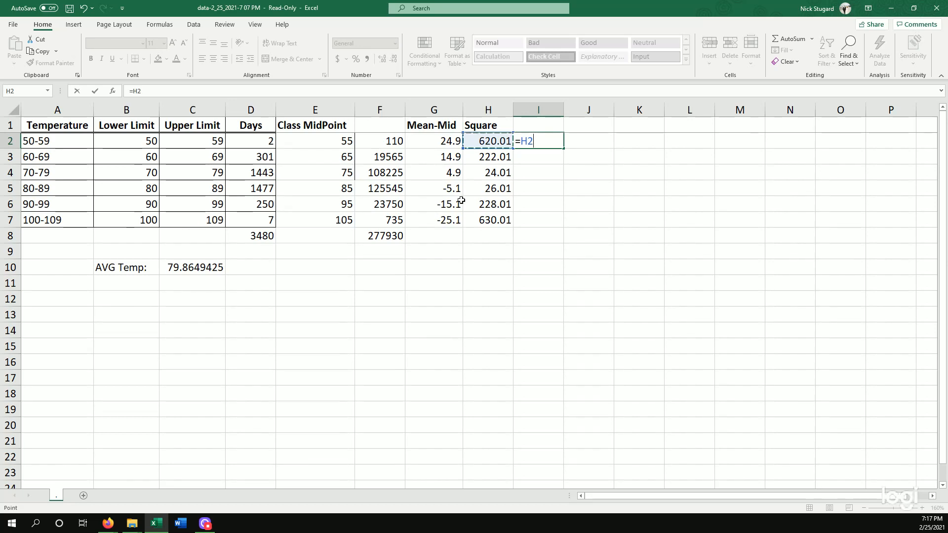
{"action": "type", "text": "*"}
{"action": "left_click", "coordinate": [257, 142]}
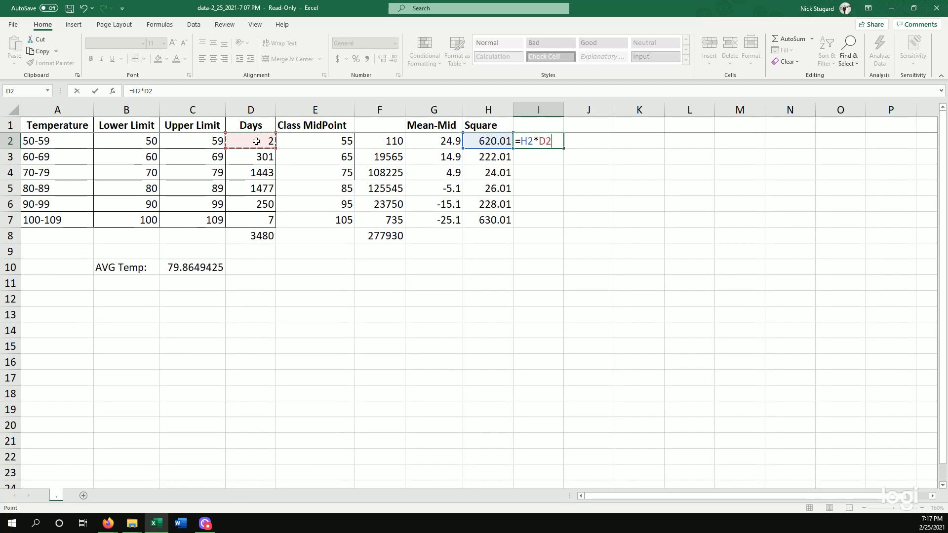
{"action": "key", "text": "Return"}
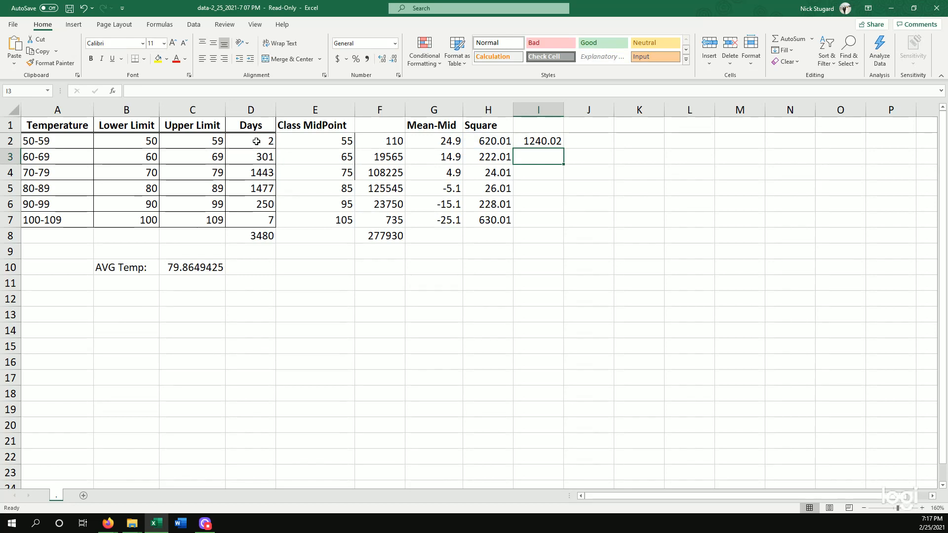
{"action": "left_click", "coordinate": [554, 141]}
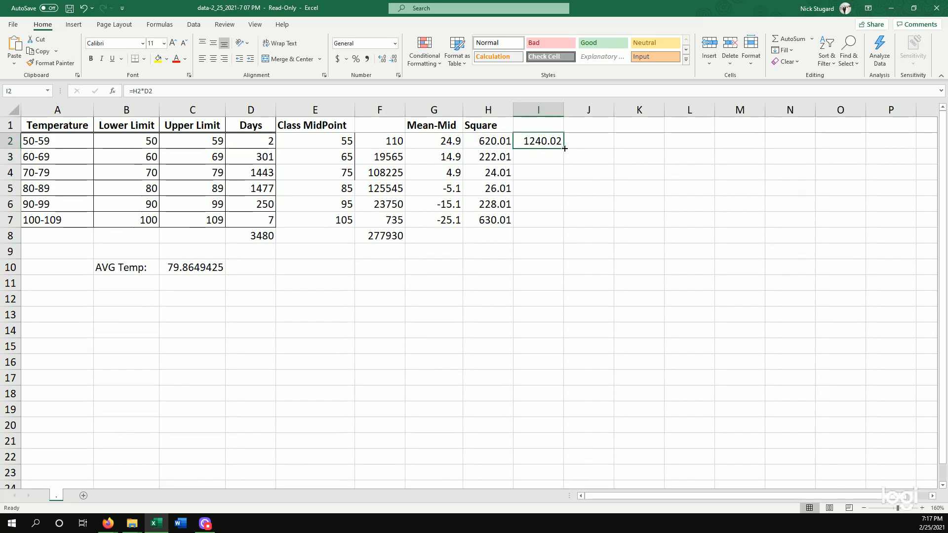
{"action": "left_click_drag", "start_coordinate": [563, 149], "coordinate": [545, 230]}
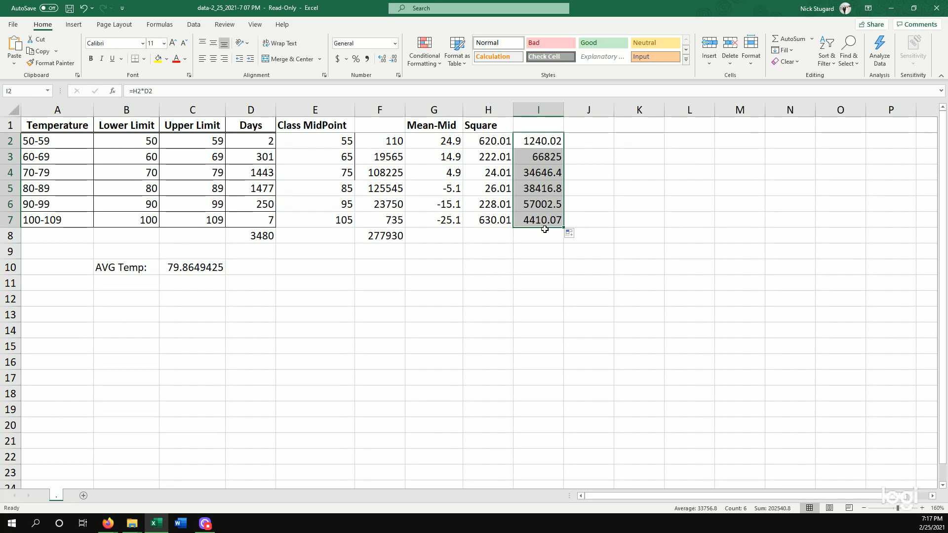
Step: Total the weighted squared differences I2:I7 in cell I8 with the SUM function
{"action": "left_click", "coordinate": [546, 237]}
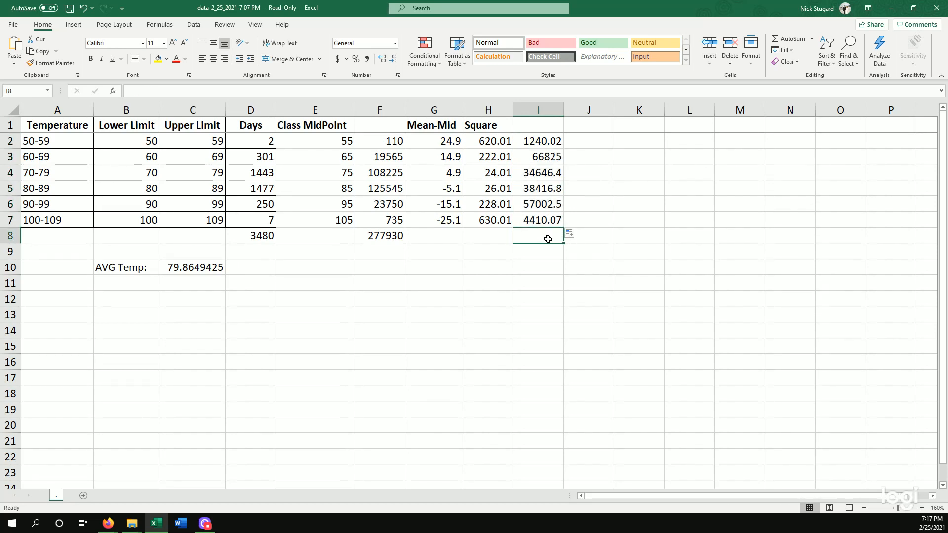
{"action": "type", "text": "=SUM"}
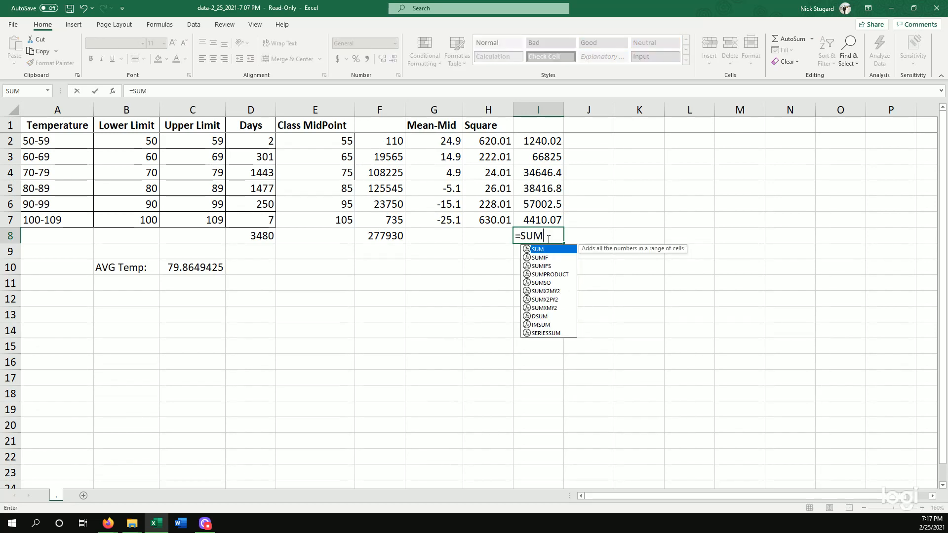
{"action": "type", "text": "("}
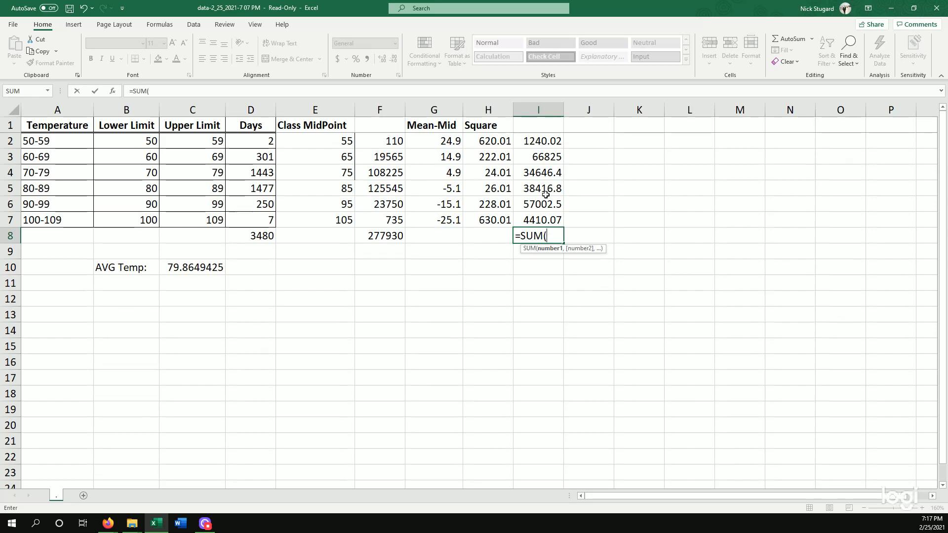
{"action": "left_click_drag", "start_coordinate": [547, 218], "coordinate": [545, 144]}
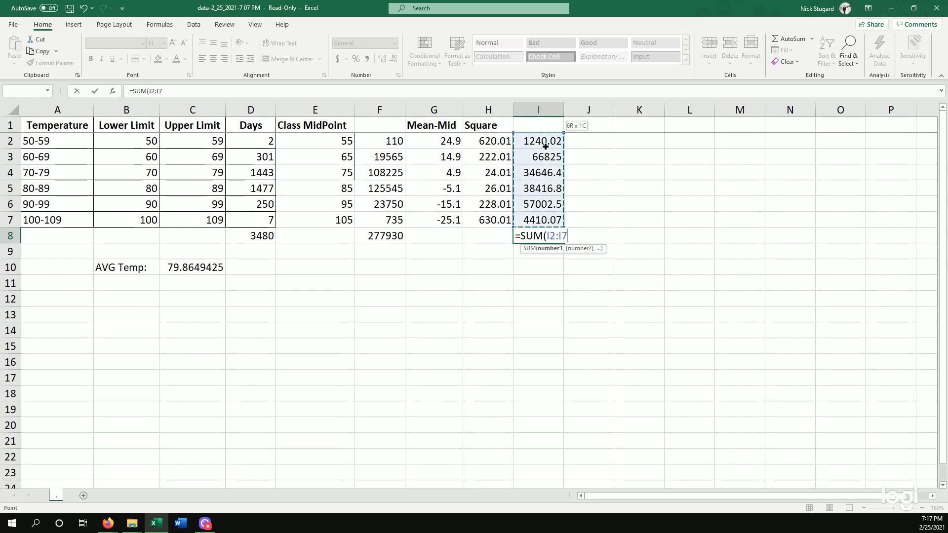
{"action": "key", "text": "Return"}
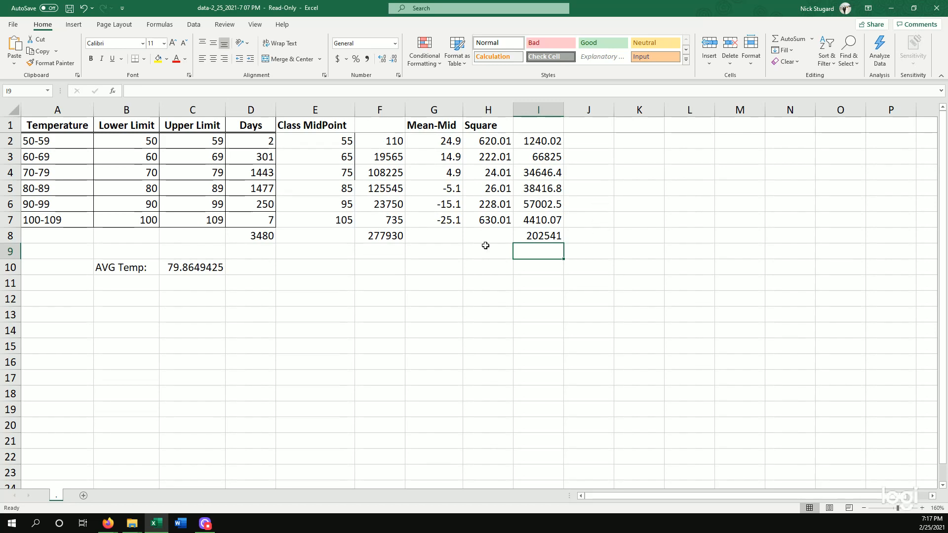
Step: Label cell B12 "Variance" and calculate it in C12 with =I8/D8
{"action": "left_click", "coordinate": [111, 300]}
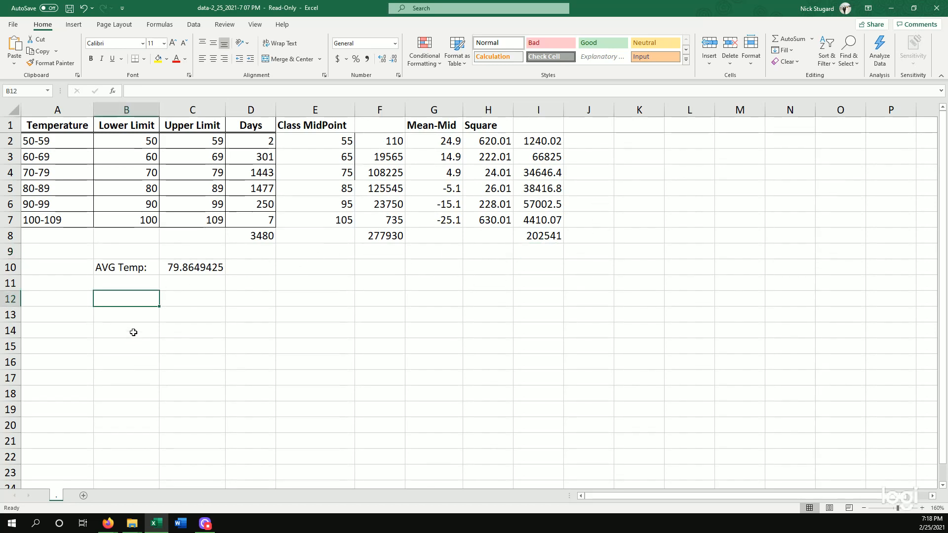
{"action": "type", "text": "Varia"}
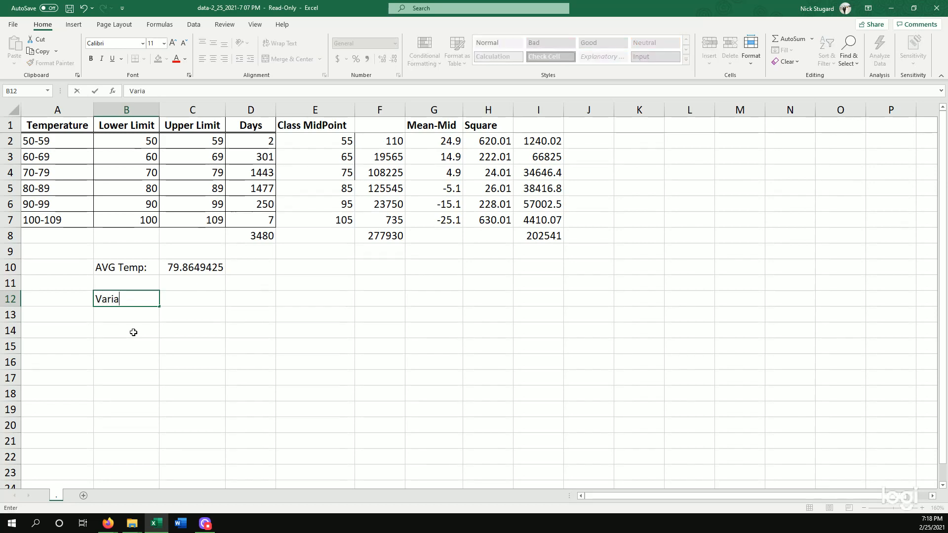
{"action": "type", "text": "nce"}
{"action": "key", "text": "Tab"}
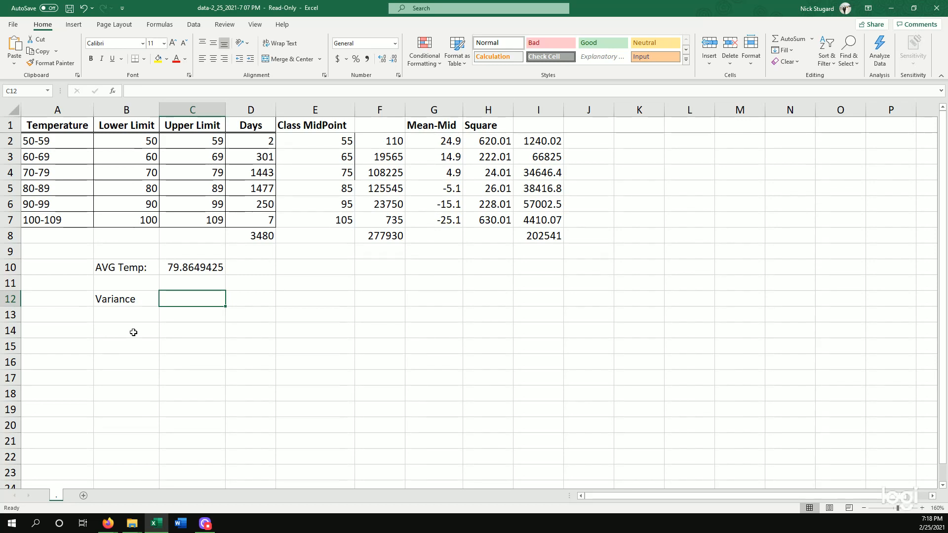
{"action": "type", "text": "="}
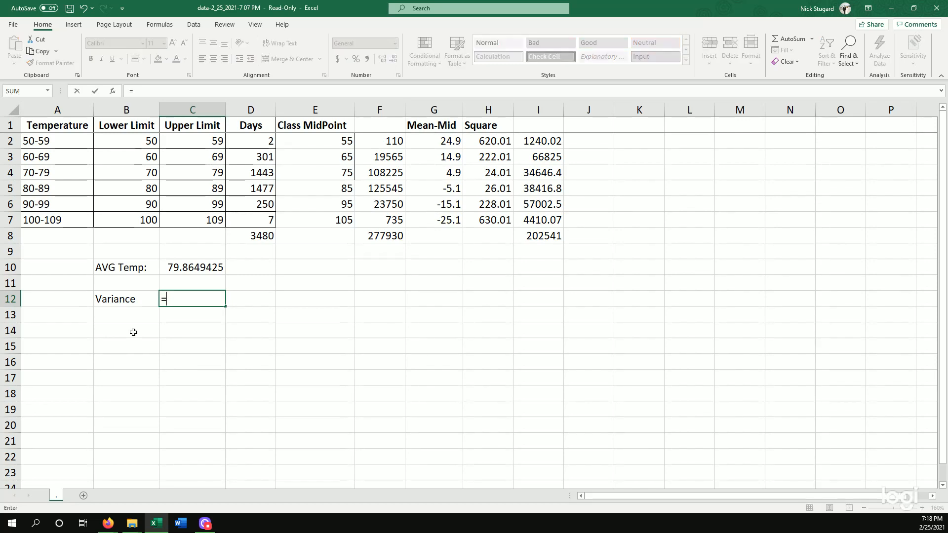
{"action": "left_click", "coordinate": [522, 236]}
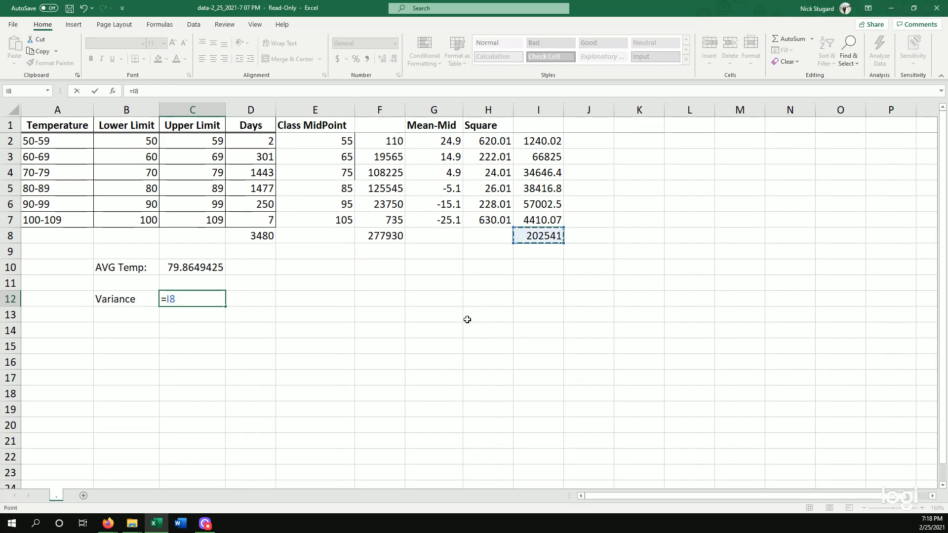
{"action": "type", "text": "/"}
{"action": "left_click", "coordinate": [252, 234]}
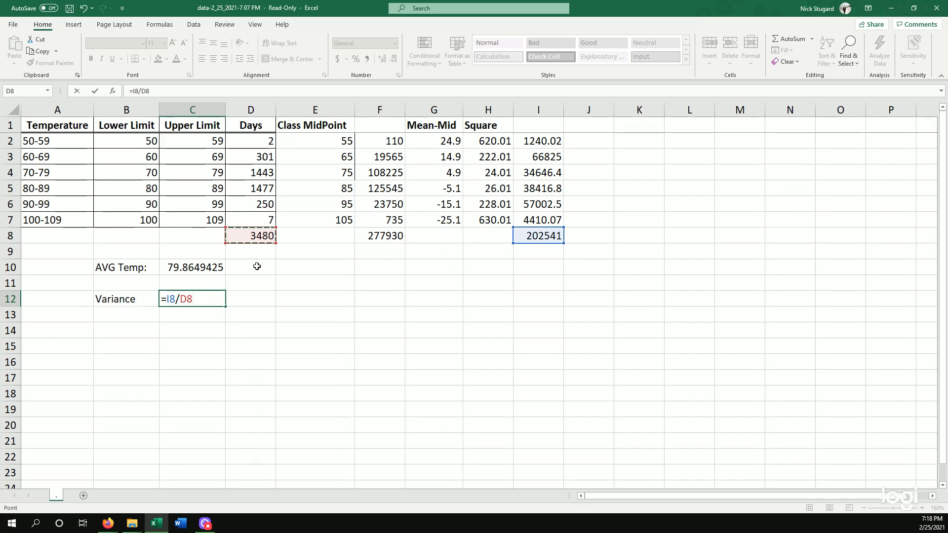
{"action": "key", "text": "Return"}
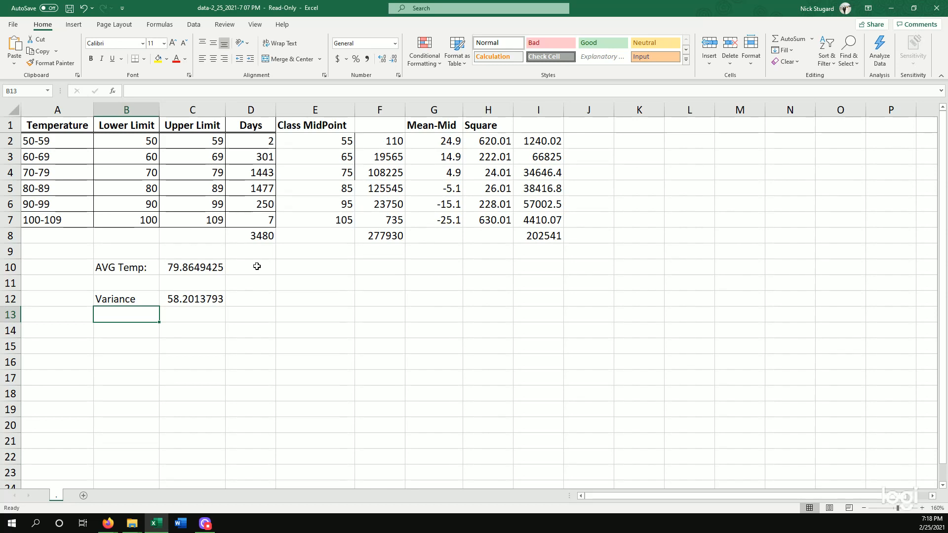
Step: Label cell B13 "S.D." and calculate the standard deviation in C13 as the square root of the variance in C12
{"action": "type", "text": "S.D."}
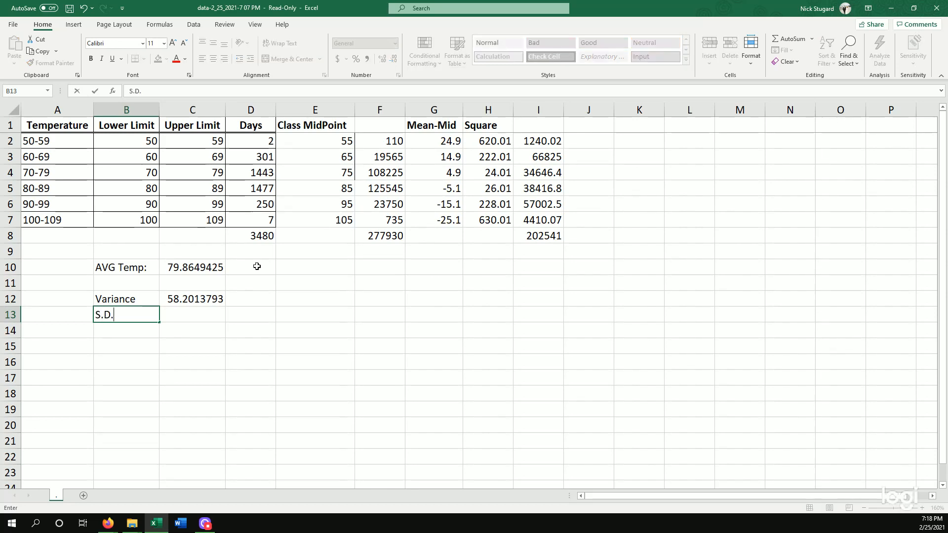
{"action": "key", "text": "Tab"}
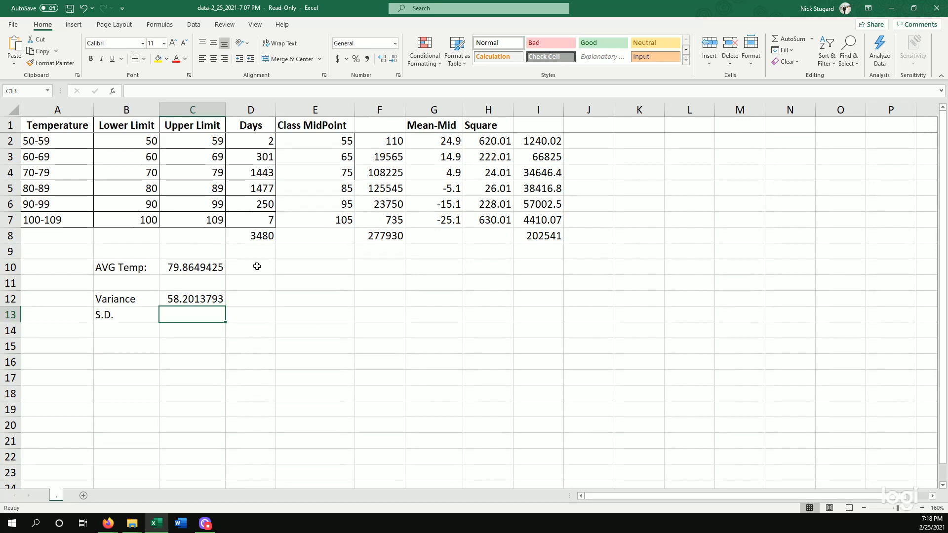
{"action": "type", "text": "="}
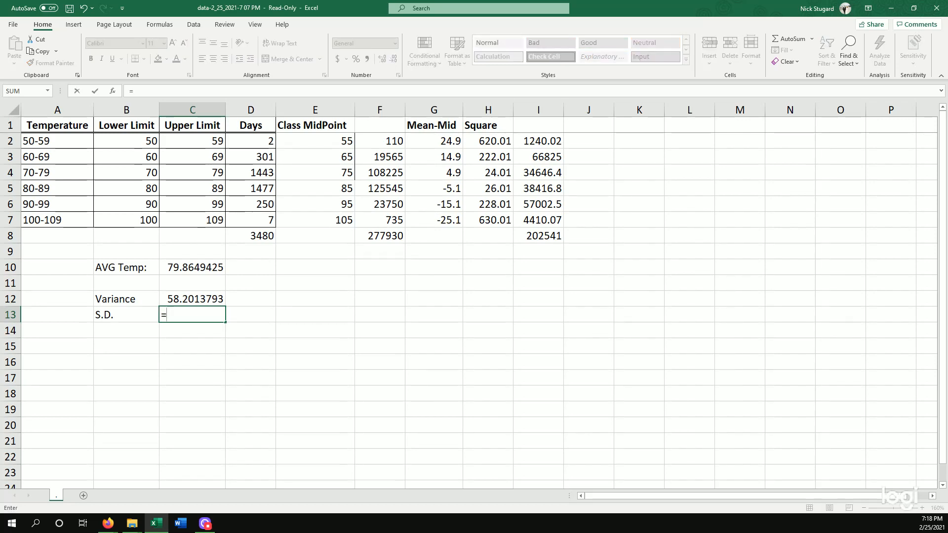
{"action": "key", "text": "alt+Tab"}
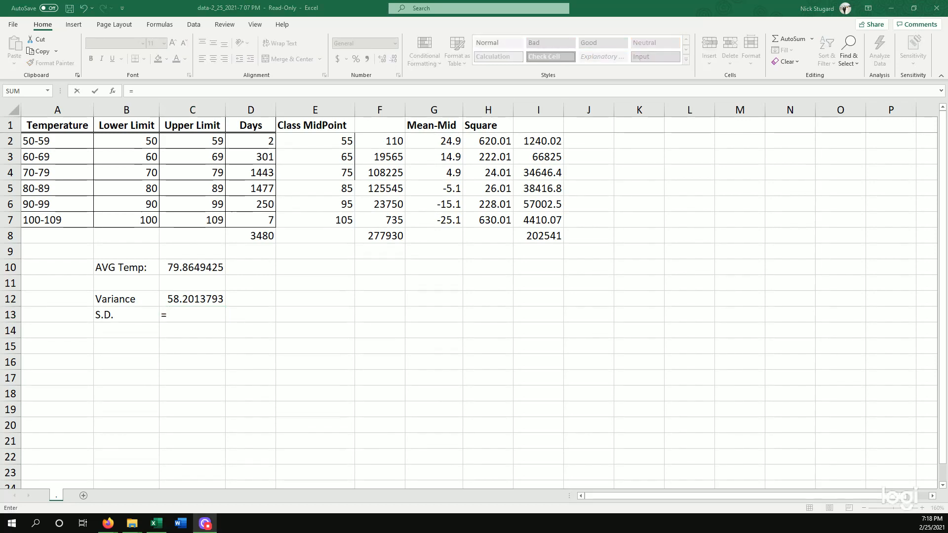
{"action": "left_click", "coordinate": [176, 316]}
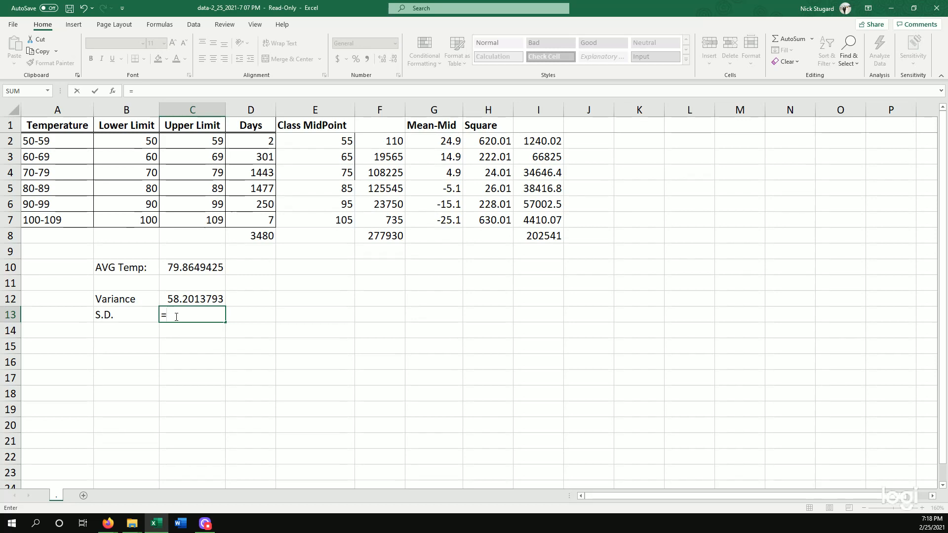
{"action": "type", "text": "SQR"}
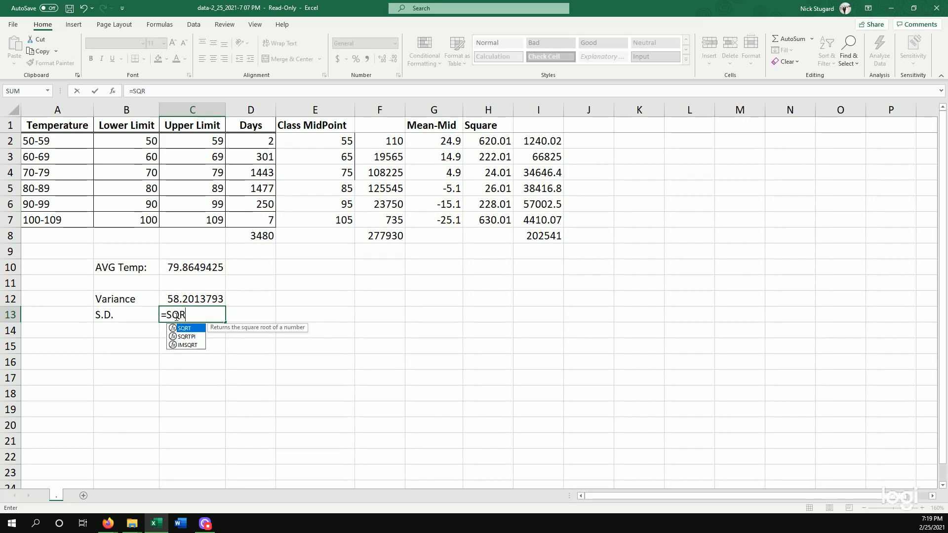
{"action": "type", "text": "T("}
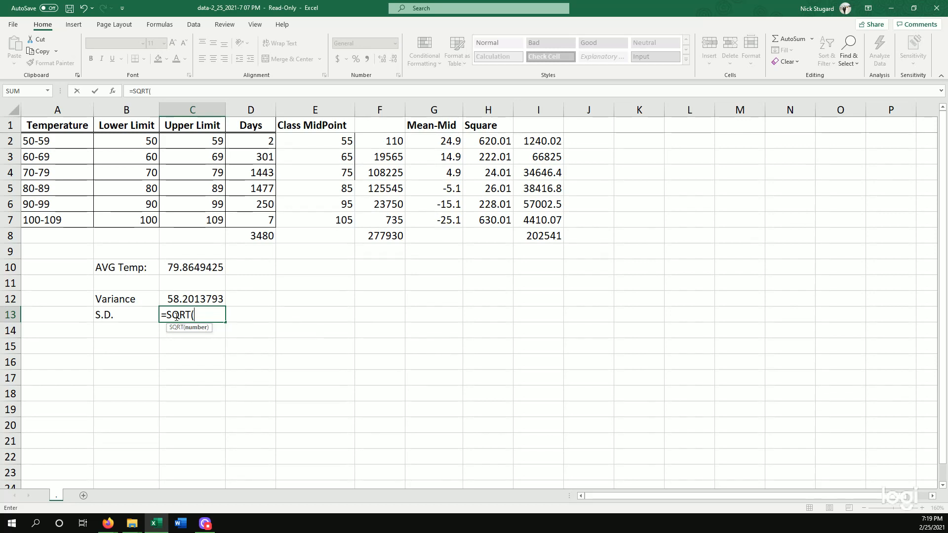
{"action": "left_click", "coordinate": [211, 299]}
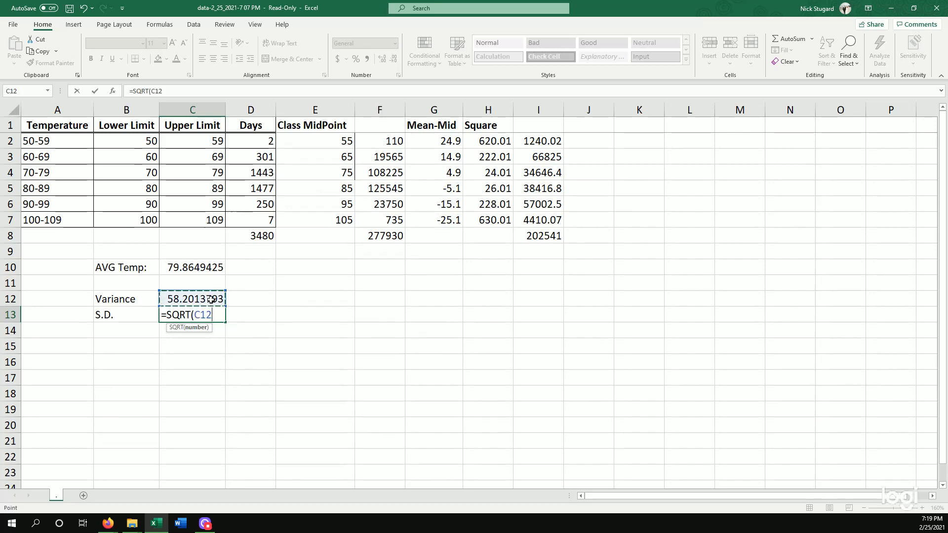
{"action": "key", "text": "Return"}
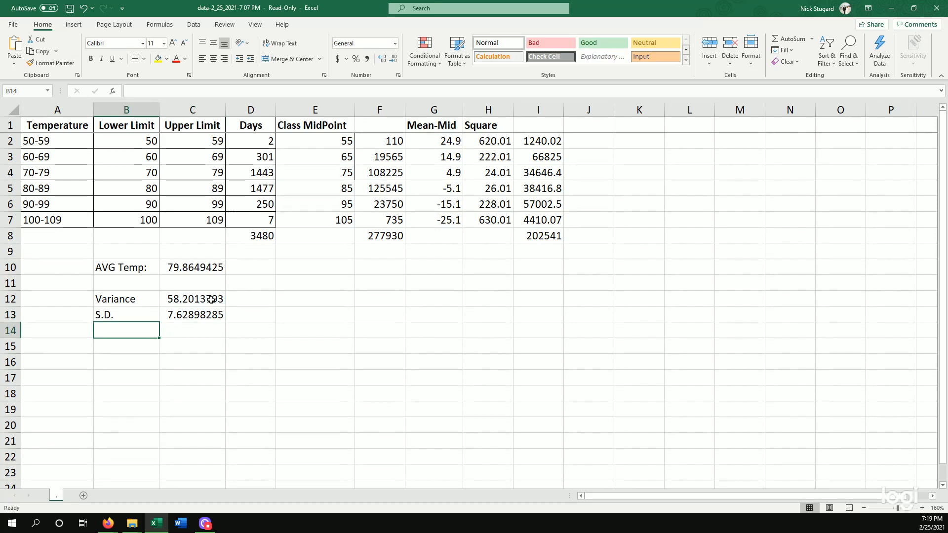
Step: Switch to the homework in Firefox, enter 7.6 as the standard deviation σ in part (a), and submit the answer
{"action": "key", "text": "alt+Tab"}
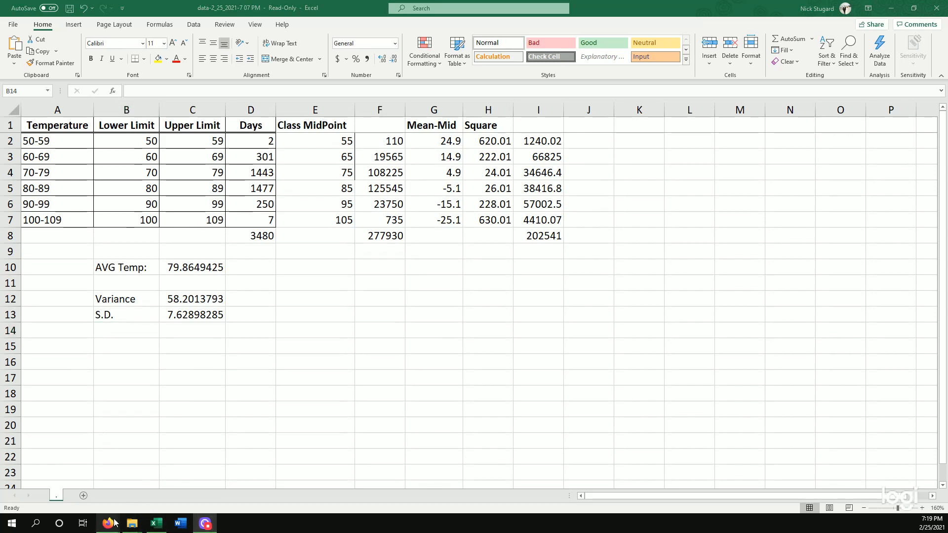
{"action": "mouse_move", "coordinate": [111, 523]}
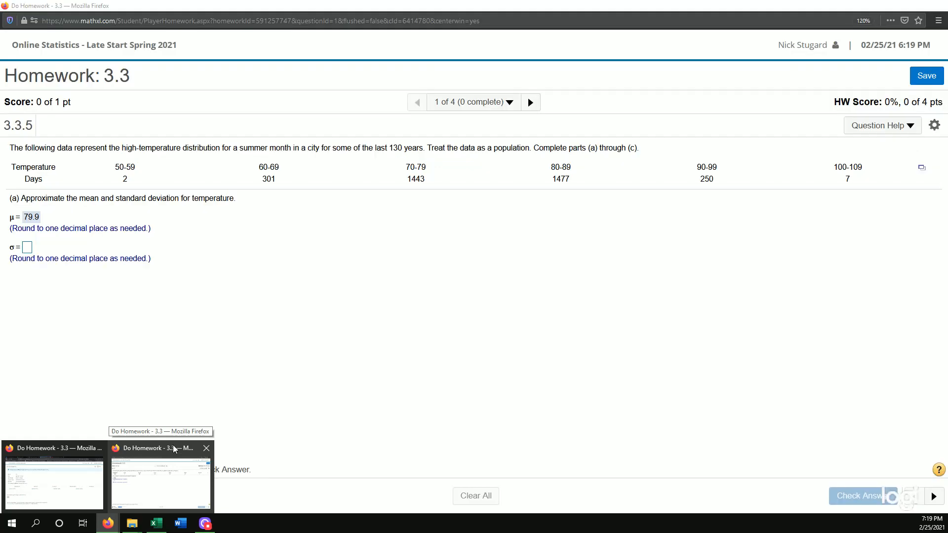
{"action": "left_click", "coordinate": [174, 449]}
{"action": "left_click", "coordinate": [156, 523]}
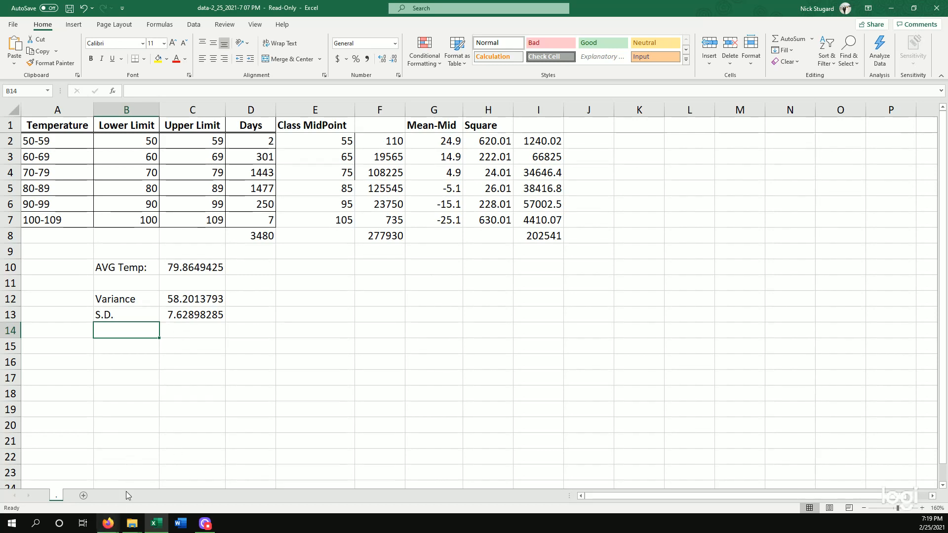
{"action": "left_click", "coordinate": [108, 525]}
{"action": "left_click", "coordinate": [26, 248]}
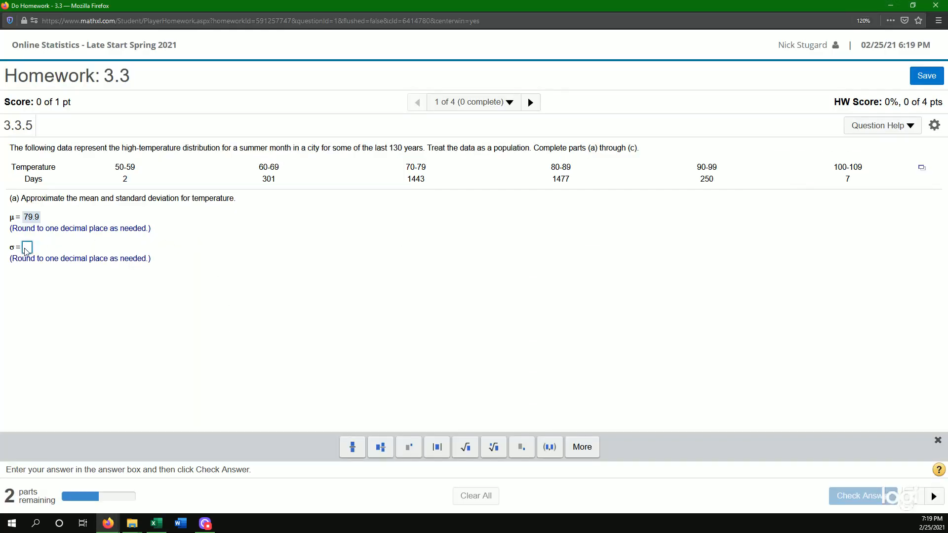
{"action": "type", "text": "7.6"}
{"action": "key", "text": "Return"}
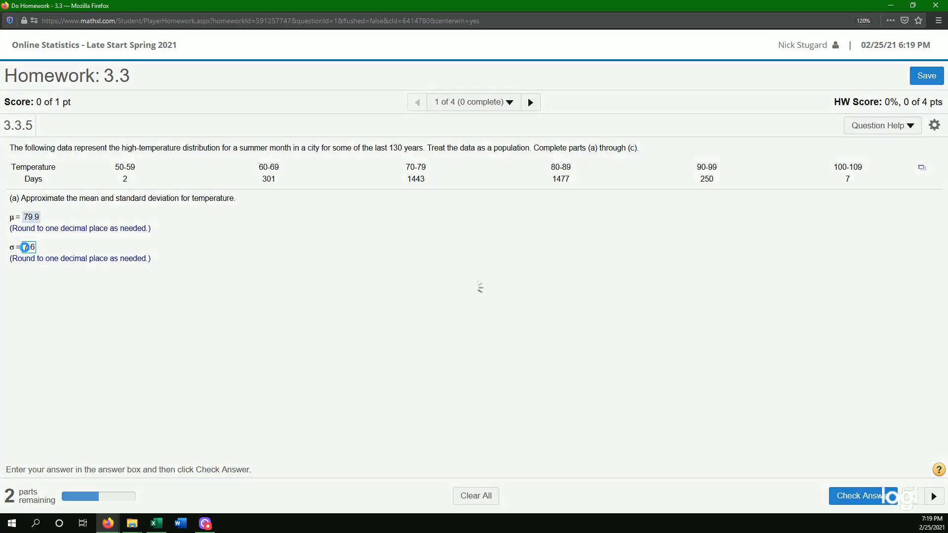
{"action": "key", "text": "Return"}
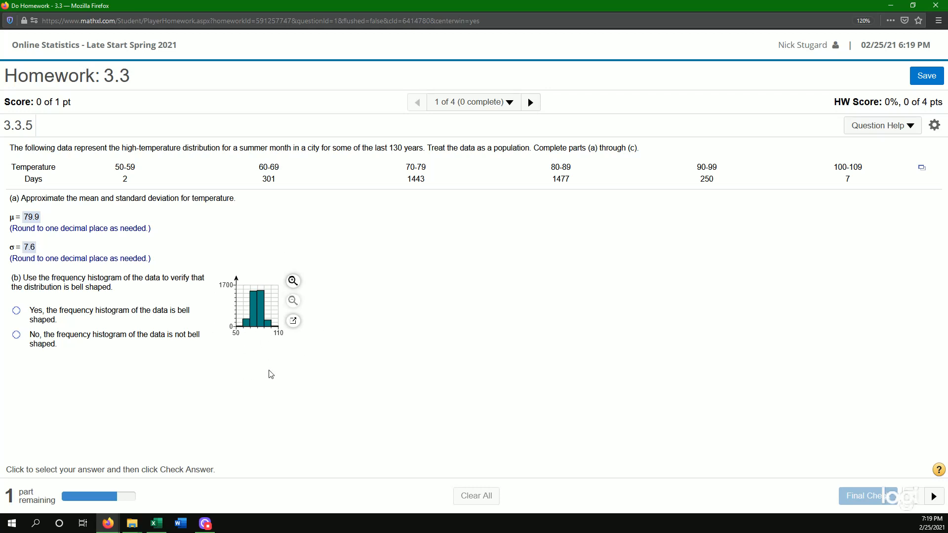
Step: Enlarge the frequency histogram in part (b) and submit "Yes, the frequency histogram of the data is bell shaped."
{"action": "left_click", "coordinate": [293, 282]}
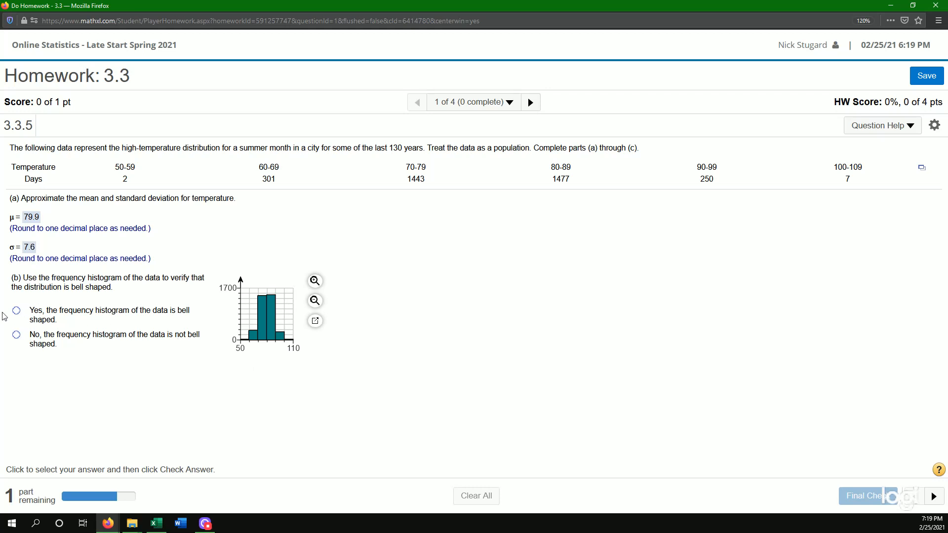
{"action": "left_click", "coordinate": [17, 313]}
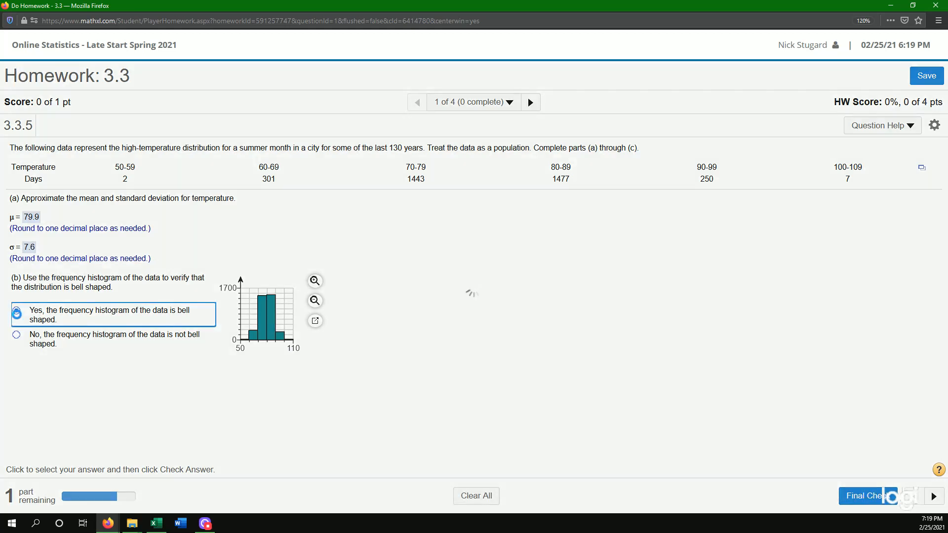
{"action": "key", "text": "Return"}
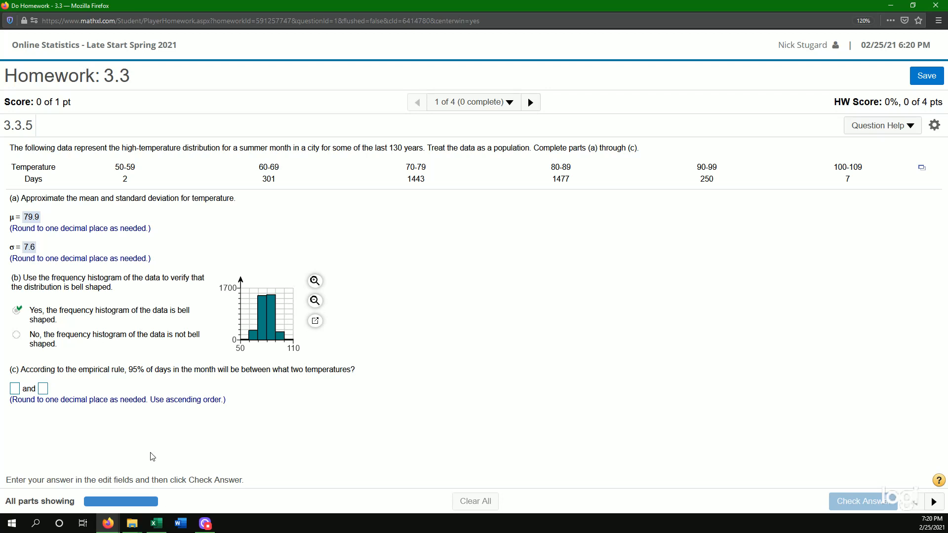
Step: Switch to the Excel workbook and label cell B15 "95% - Lower" and cell B16 "95% - Upper"
{"action": "left_click", "coordinate": [157, 523]}
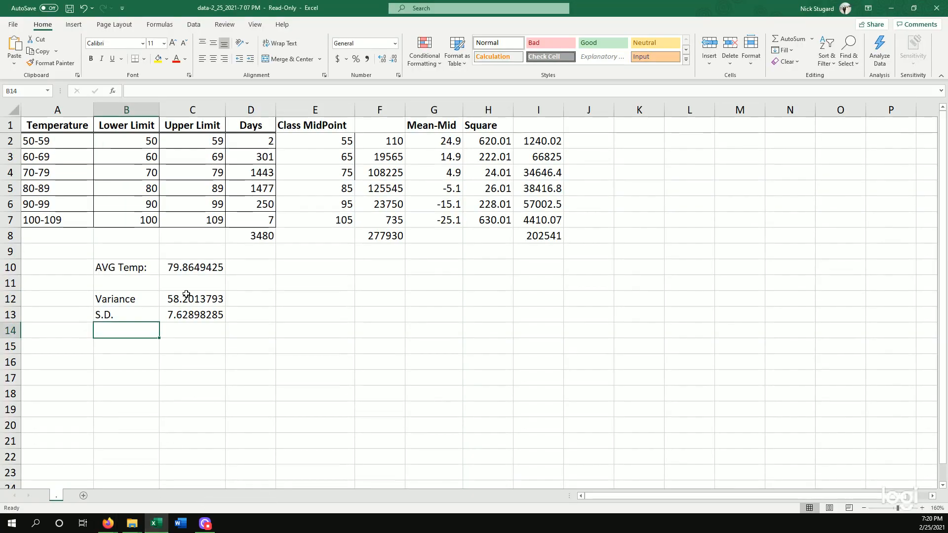
{"action": "left_click", "coordinate": [198, 270]}
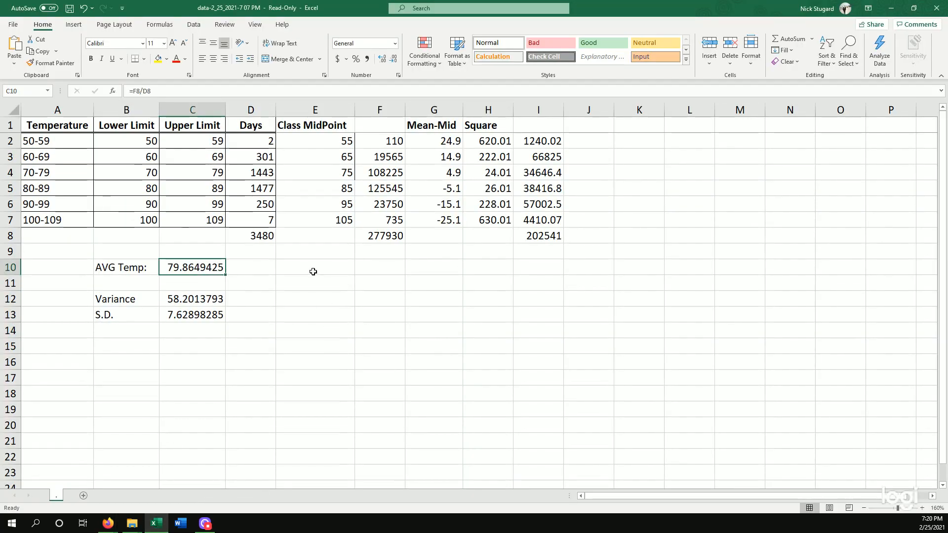
{"action": "left_click", "coordinate": [132, 347]}
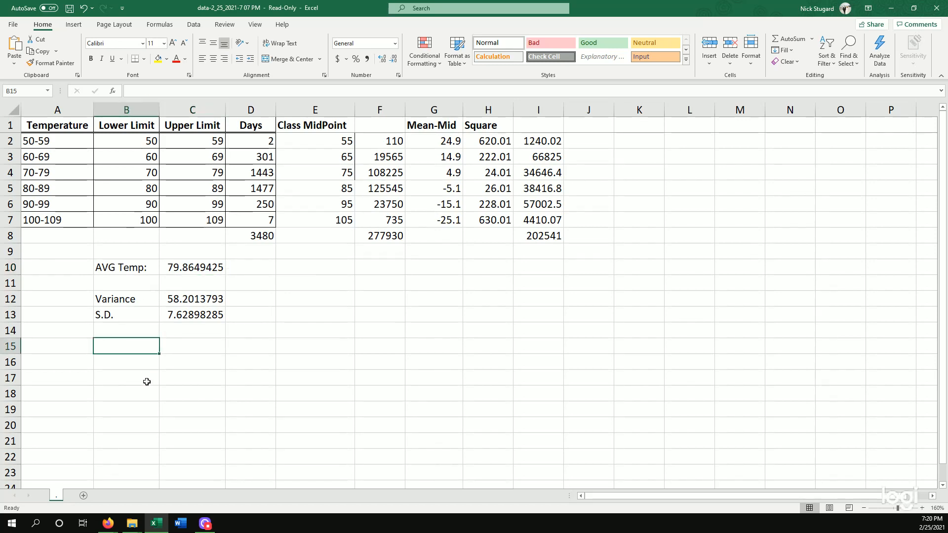
{"action": "type", "text": "95%"}
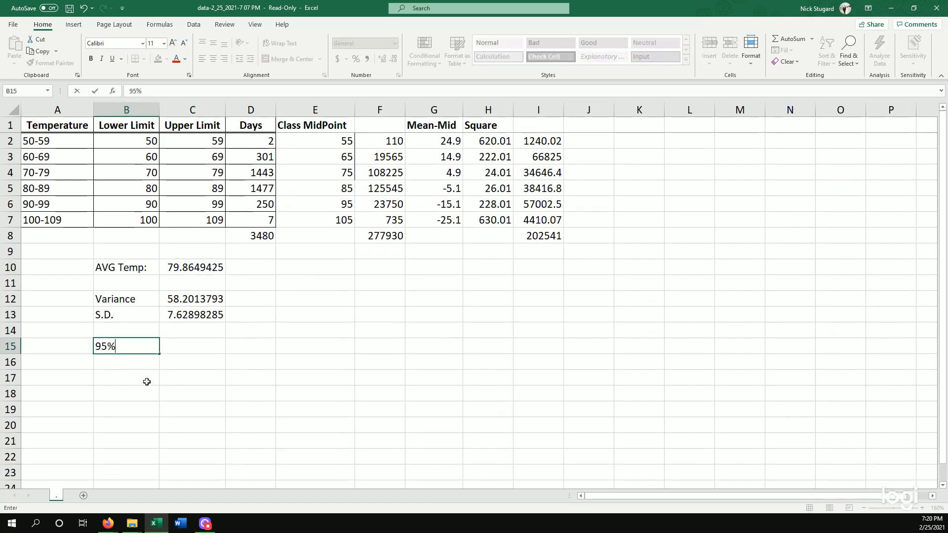
{"action": "type", "text": "- Lower"}
{"action": "key", "text": "Return"}
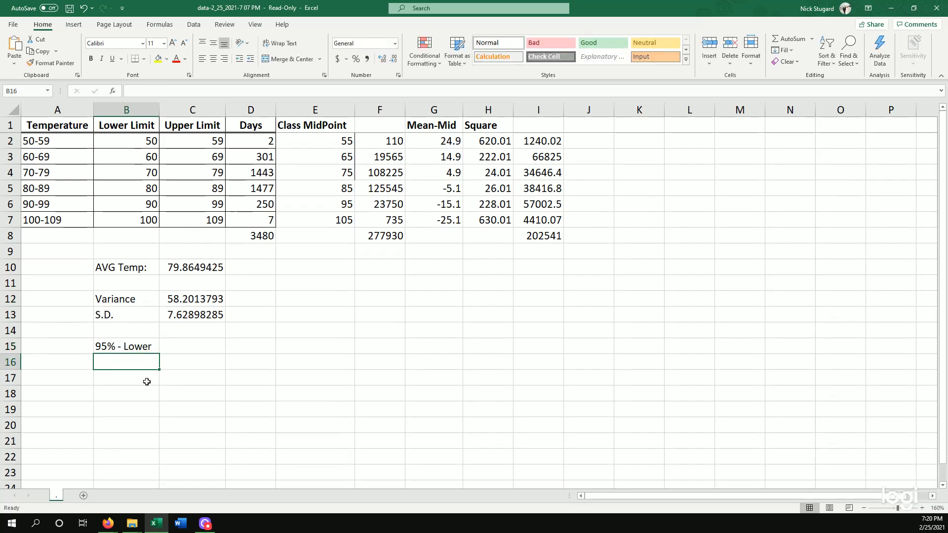
{"action": "type", "text": "95% -"}
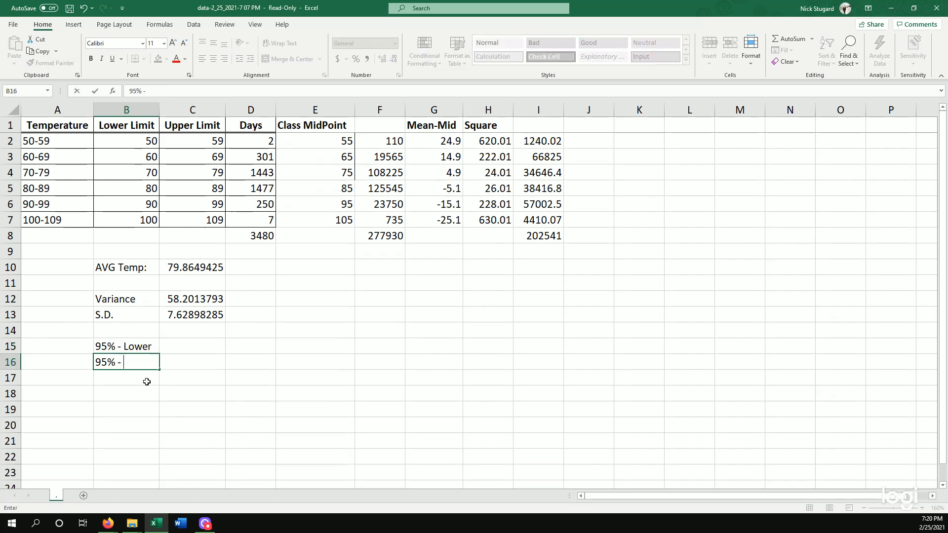
{"action": "type", "text": " Upper"}
{"action": "key", "text": "Up"}
Step: Calculate the lower 95% limit in C15 as the mean minus two standard deviations with =C10-2*C13
{"action": "key", "text": "Right"}
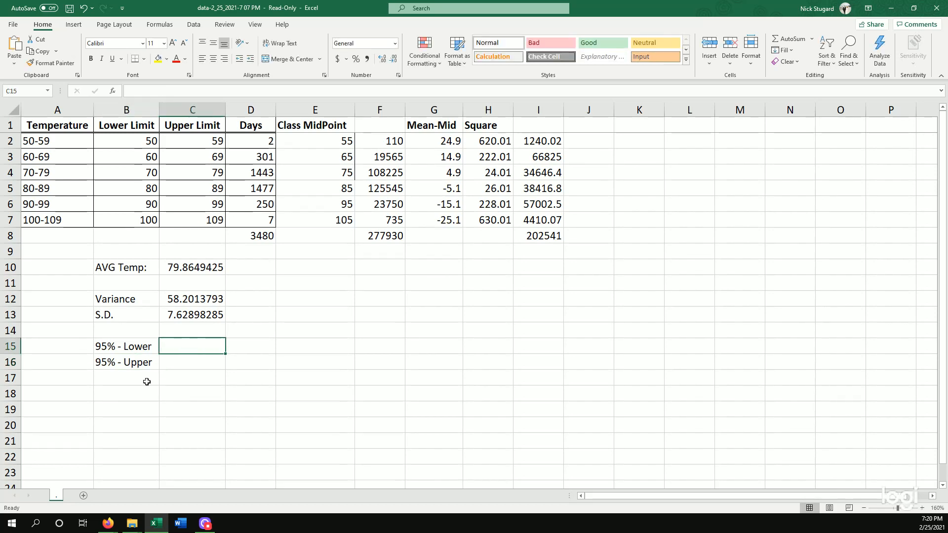
{"action": "type", "text": "="}
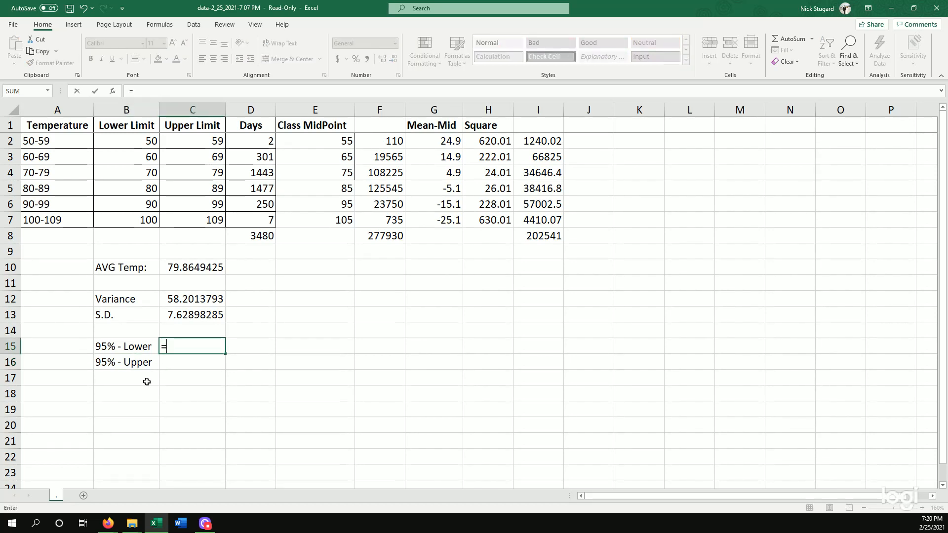
{"action": "left_click", "coordinate": [211, 267]}
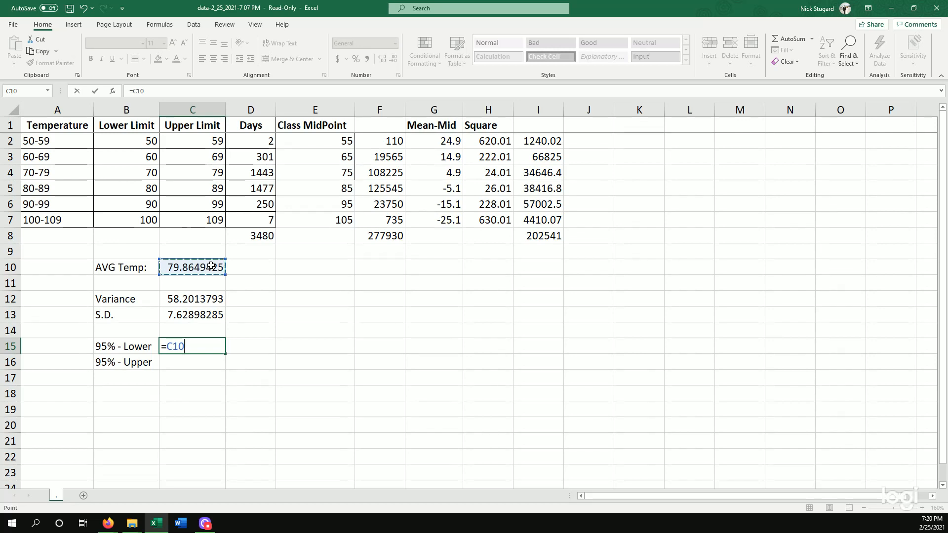
{"action": "type", "text": "-2*"}
{"action": "left_click", "coordinate": [204, 317]}
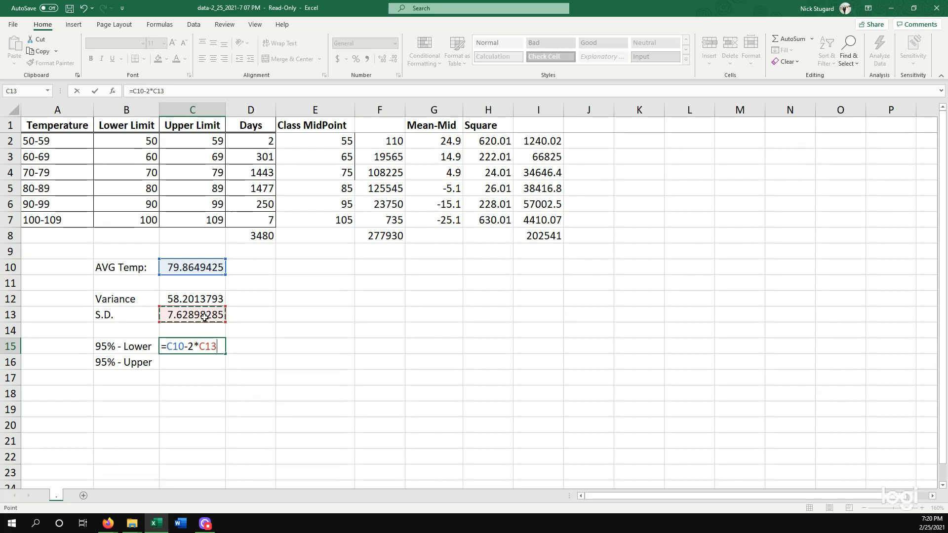
{"action": "key", "text": "Return"}
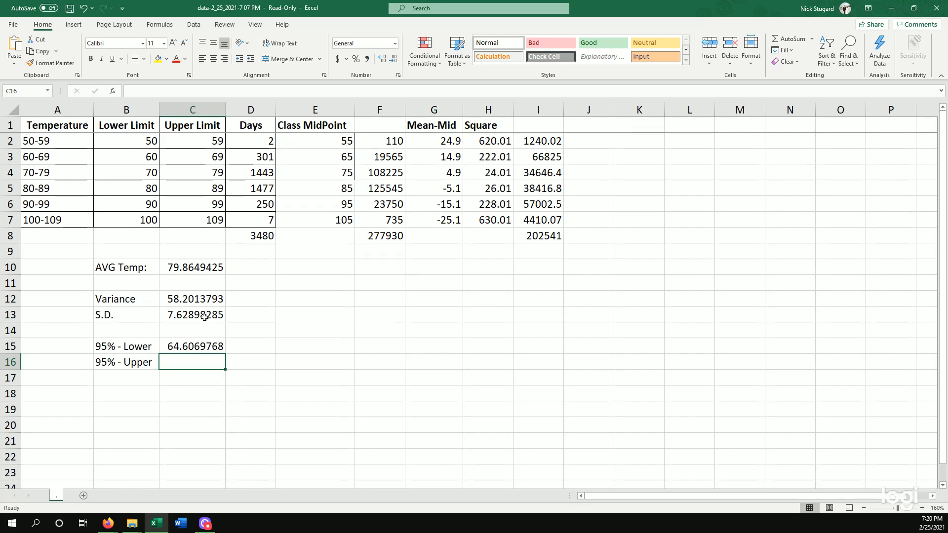
Step: Calculate the upper 95% limit in C16 as the mean plus two standard deviations with =C10+2*C13
{"action": "type", "text": "="}
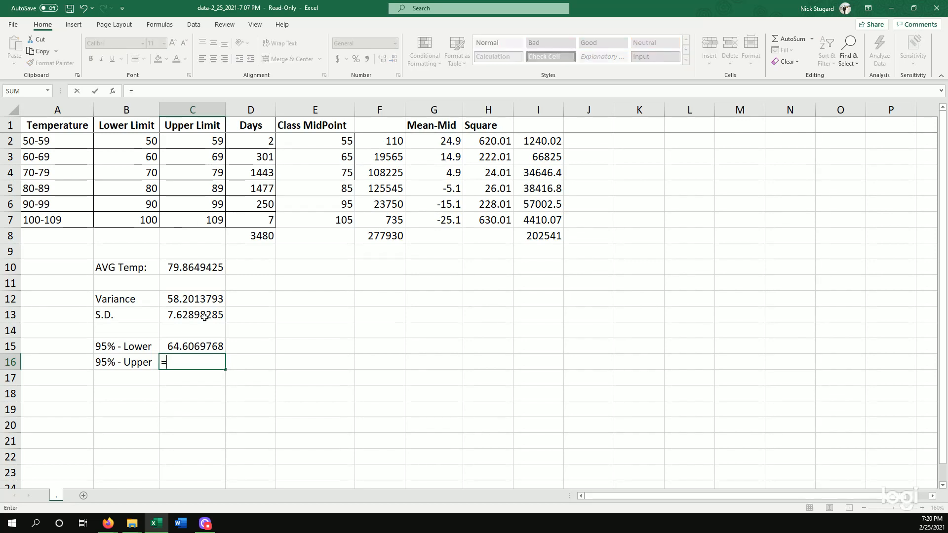
{"action": "left_click", "coordinate": [195, 265]}
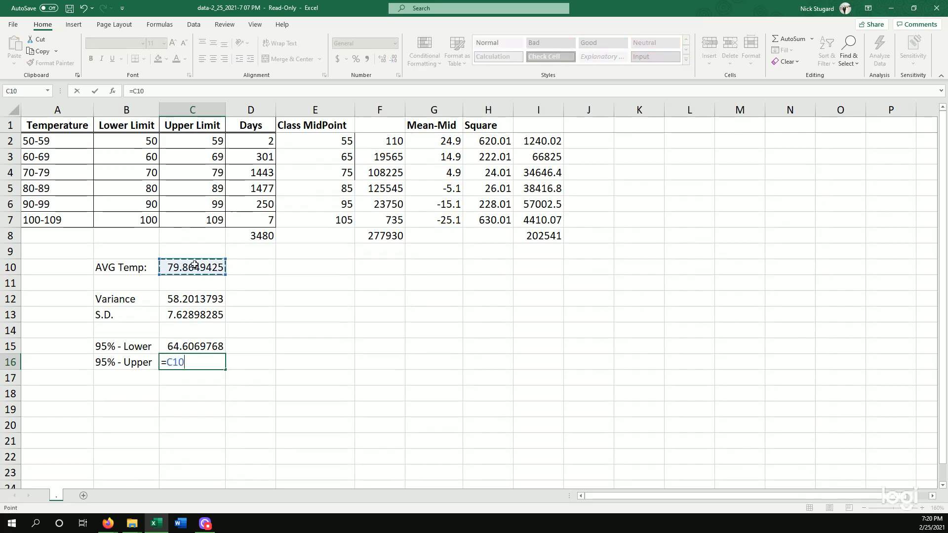
{"action": "type", "text": "+2*"}
{"action": "left_click", "coordinate": [185, 320]}
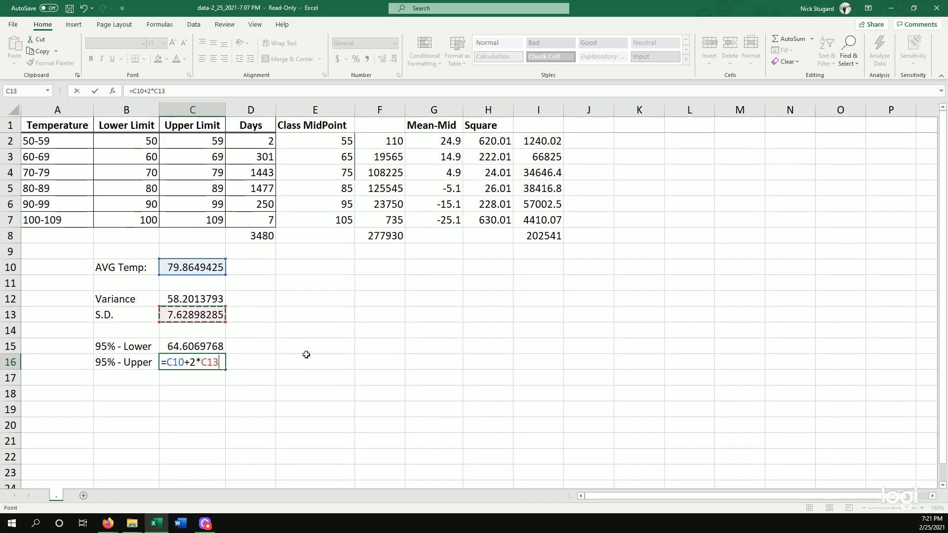
{"action": "key", "text": "Return"}
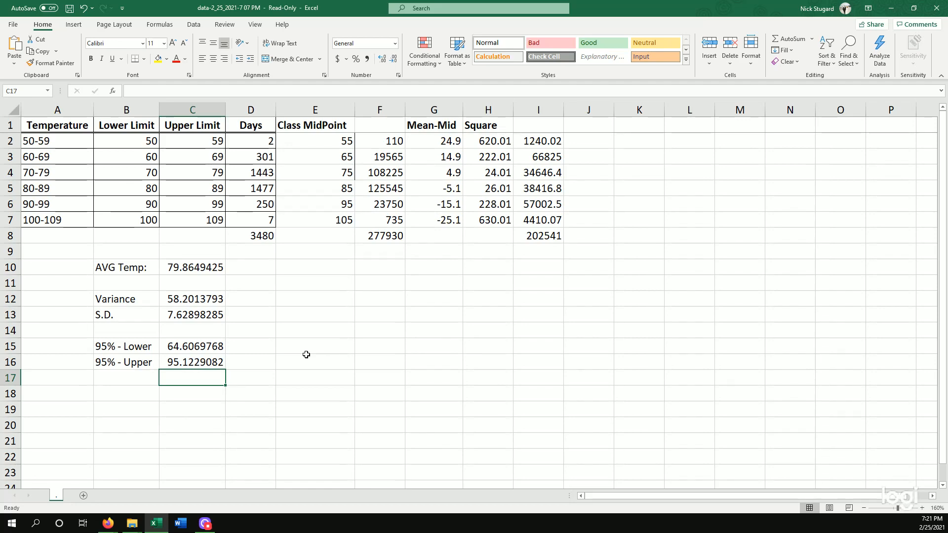
Step: Switch to the homework in Firefox, enter 64.6 and 95.1 as the two temperatures in part (c), and check the answer
{"action": "key", "text": "alt+Tab"}
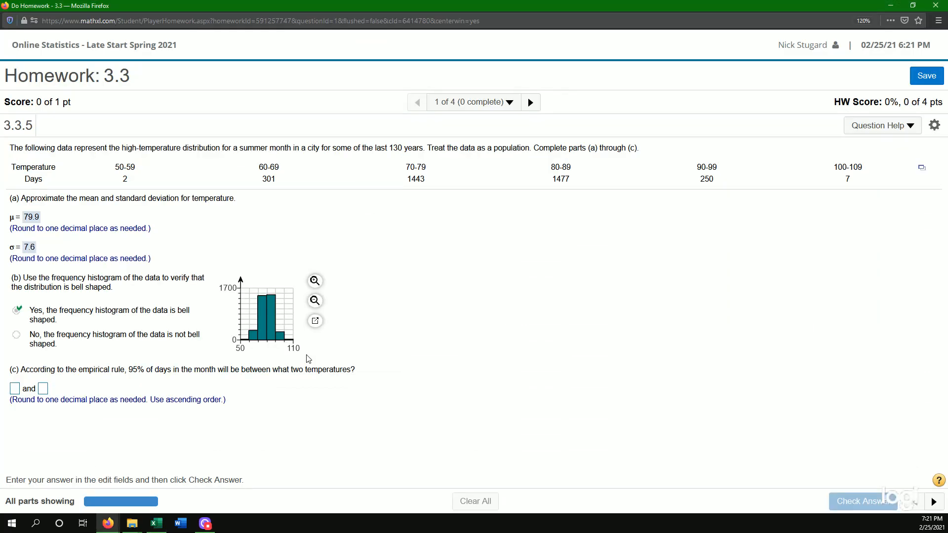
{"action": "key", "text": "alt+Tab"}
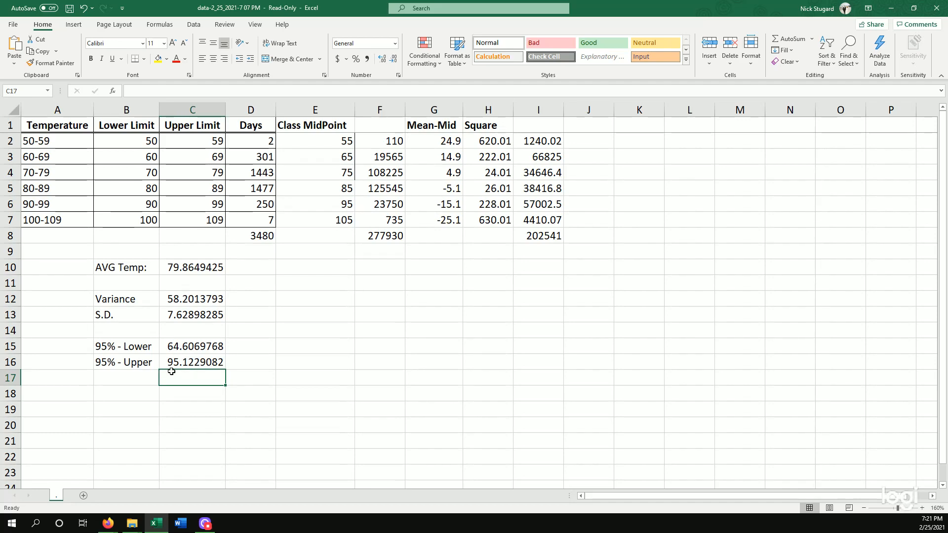
{"action": "key", "text": "alt+Tab"}
{"action": "left_click", "coordinate": [15, 389]}
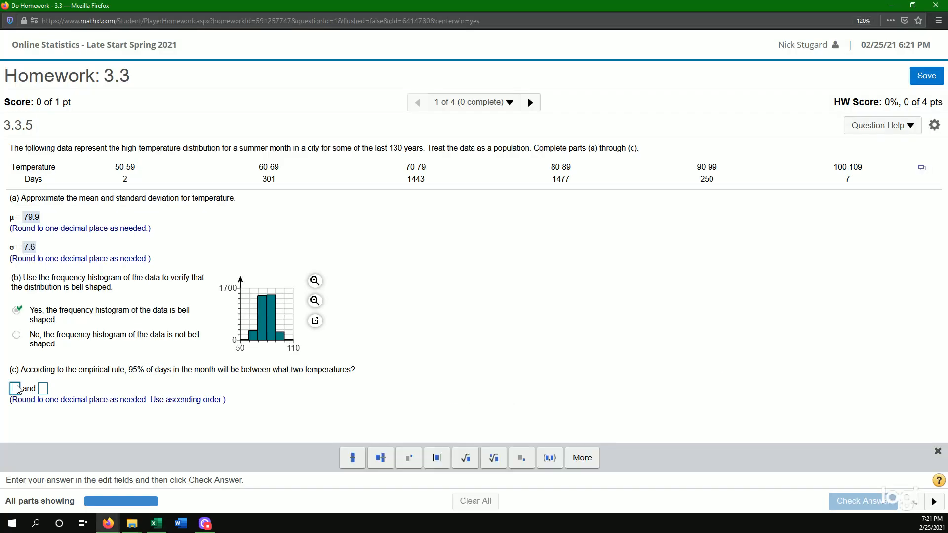
{"action": "type", "text": "64.6"}
{"action": "key", "text": "Tab"}
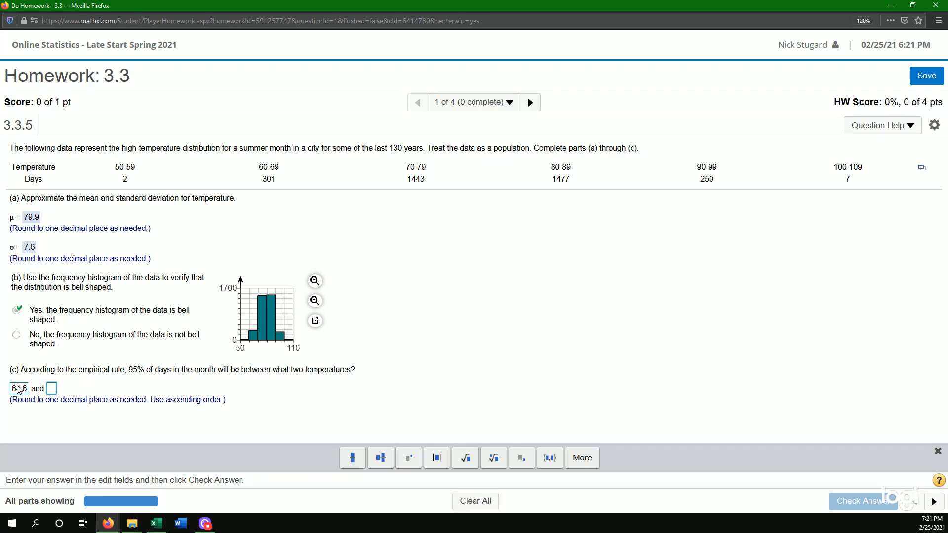
{"action": "type", "text": "95.1"}
{"action": "key", "text": "alt+Tab"}
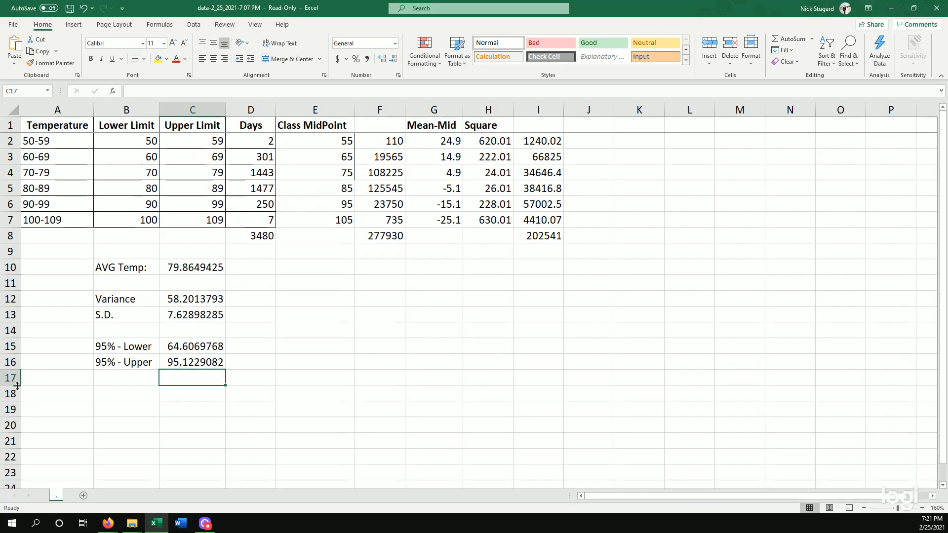
{"action": "key", "text": "alt+Tab"}
{"action": "left_click", "coordinate": [860, 501]}
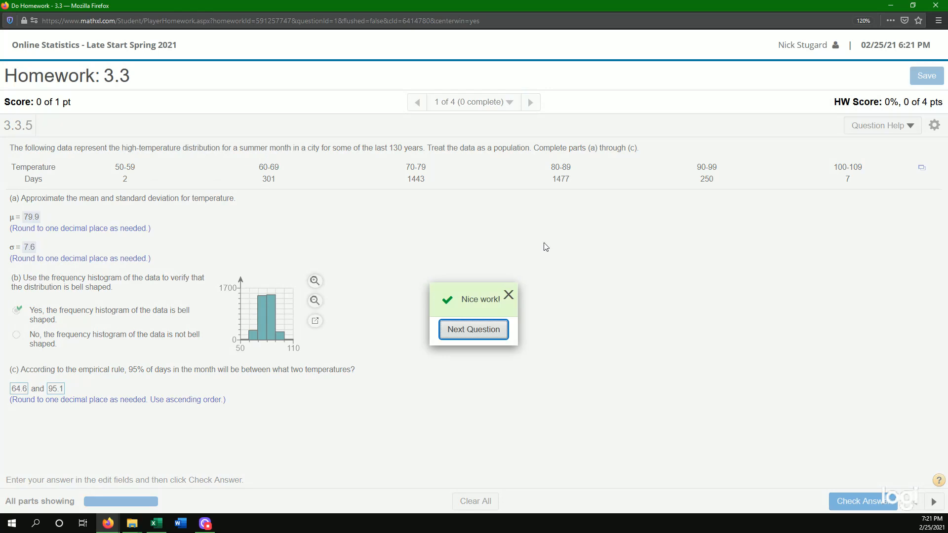